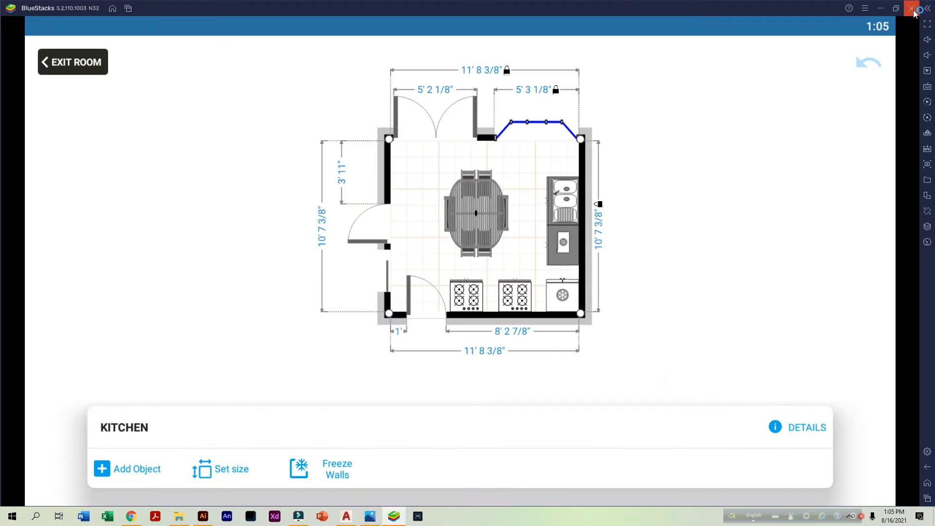
Close the BlueStacks emulator and create a new Letter document of 612 x 792 pt in Illustrator
click(911, 8)
click(518, 269)
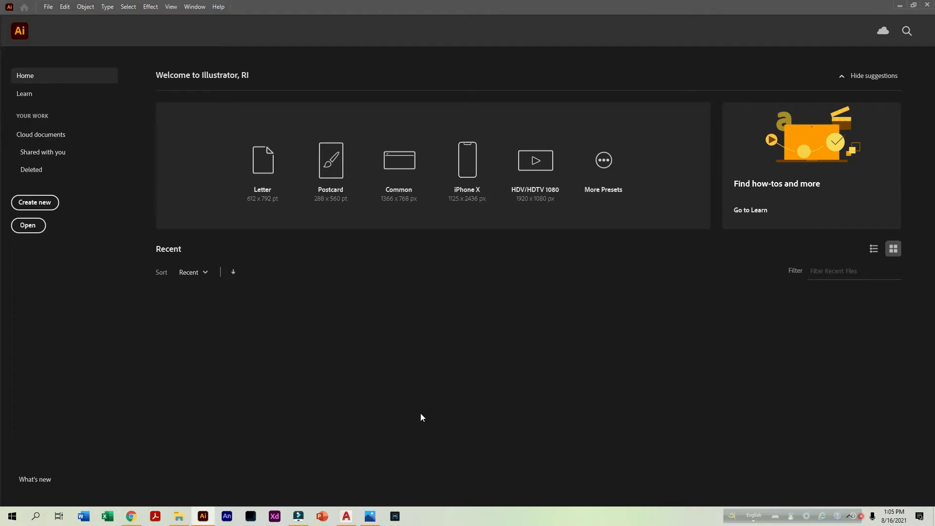
click(263, 192)
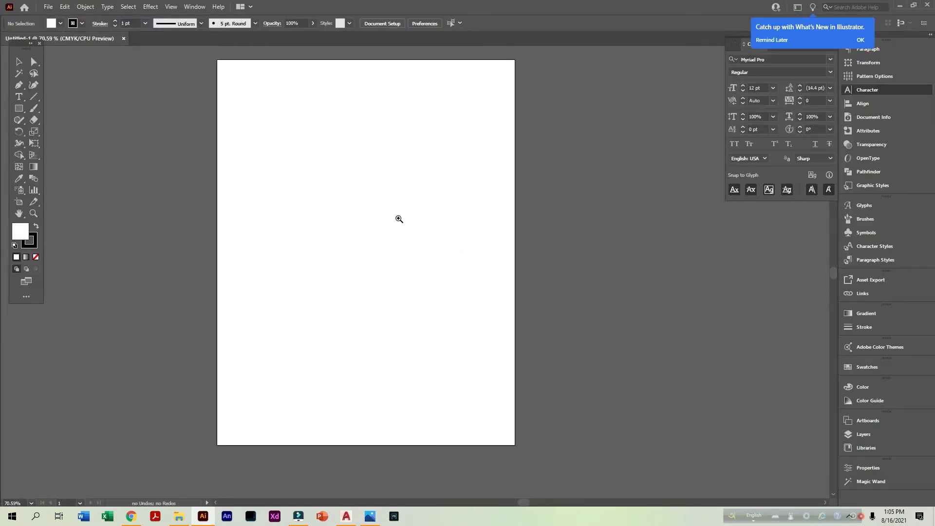
ctrl+click(400, 219)
ctrl+alt+click(416, 220)
drag(428, 236, 402, 161)
drag(397, 218, 417, 214)
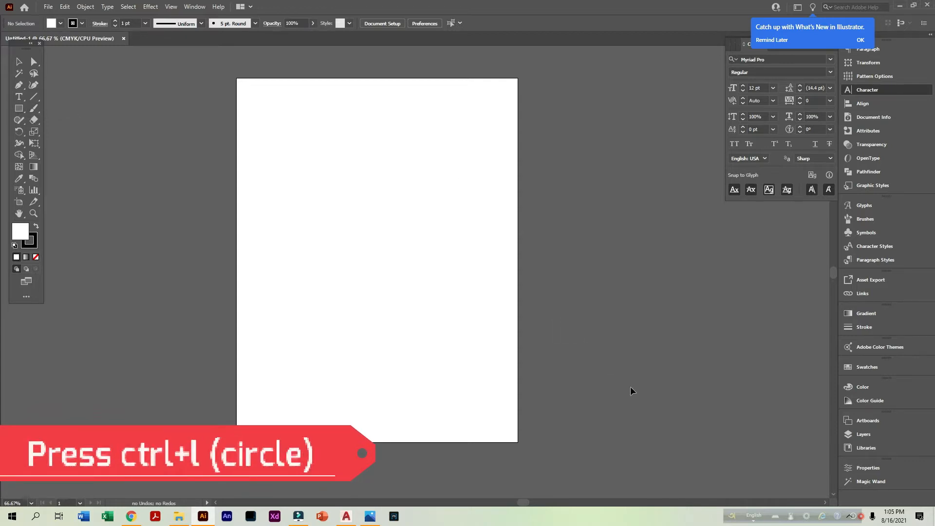
drag(731, 515, 669, 499)
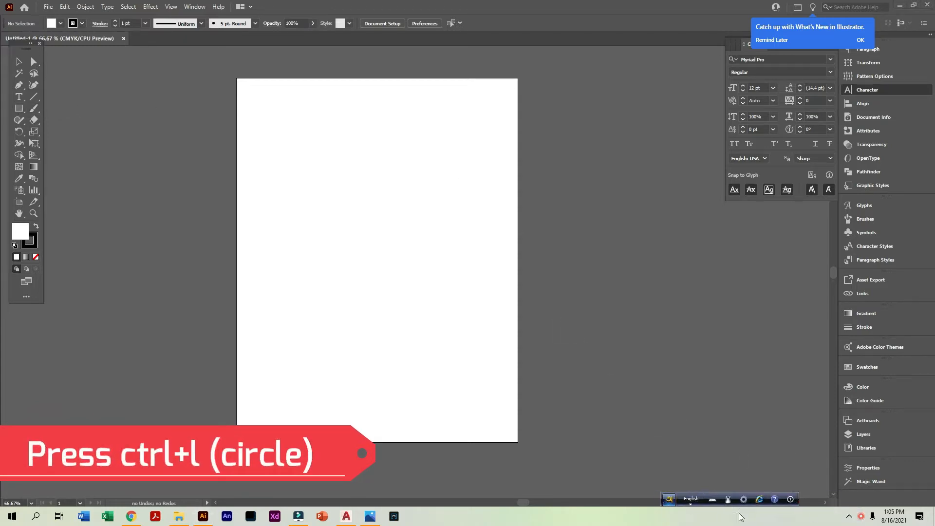
click(849, 517)
click(850, 519)
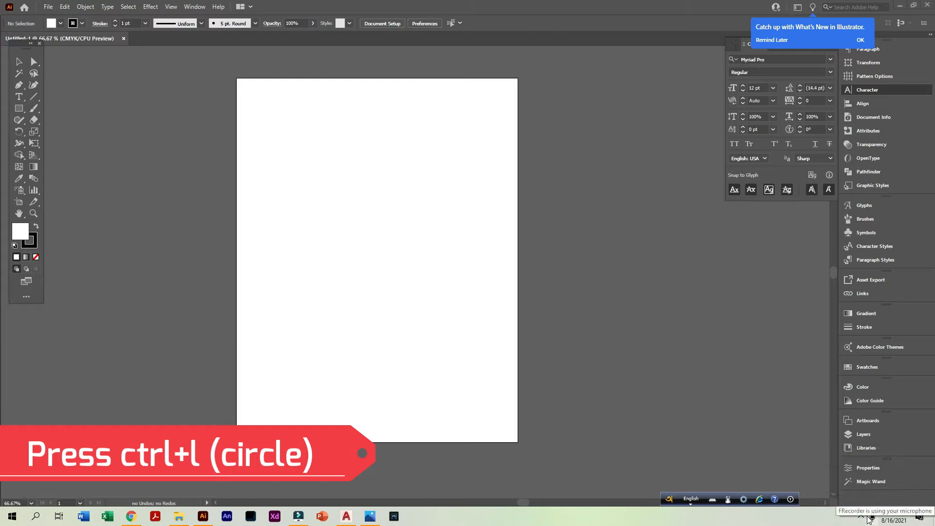
click(19, 110)
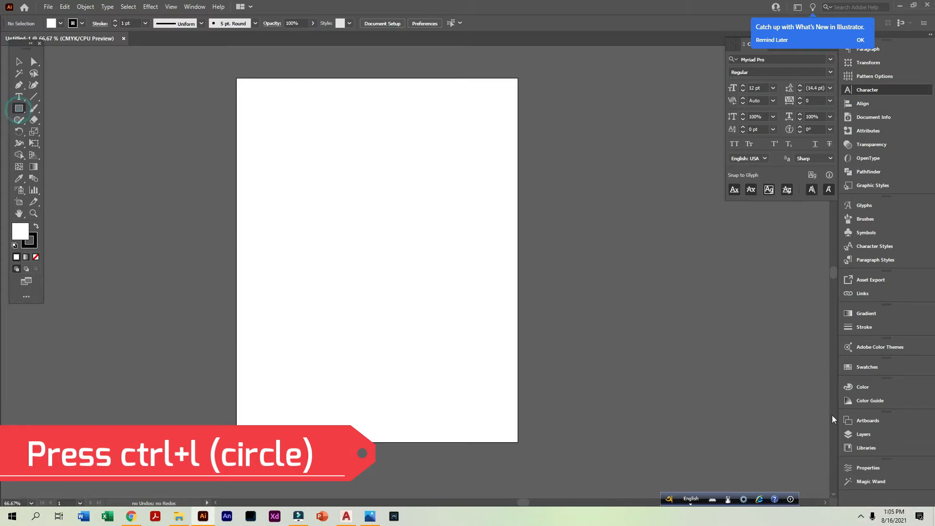
click(861, 517)
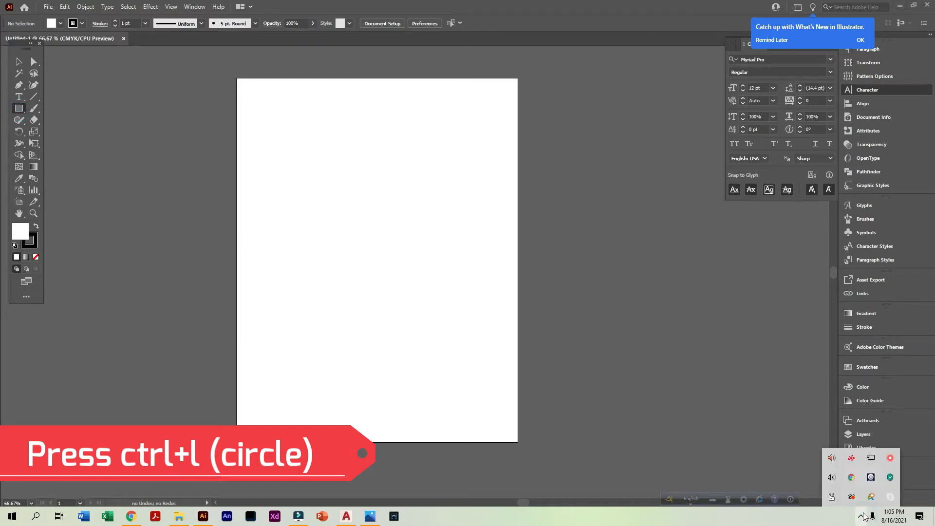
right_click(895, 457)
click(878, 468)
click(398, 309)
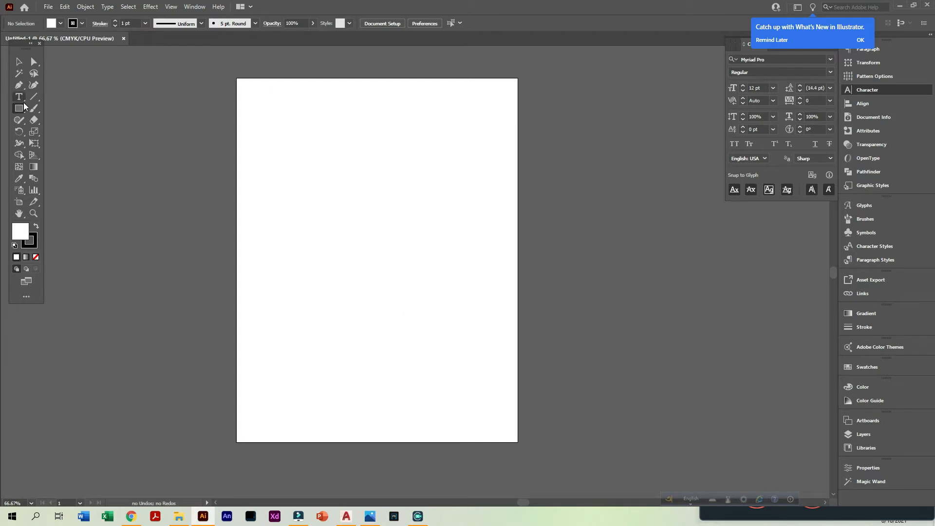
Draw a narrow upright ellipse about 38 pt wide and 70 pt high on the upper part of the artboard
click(15, 111)
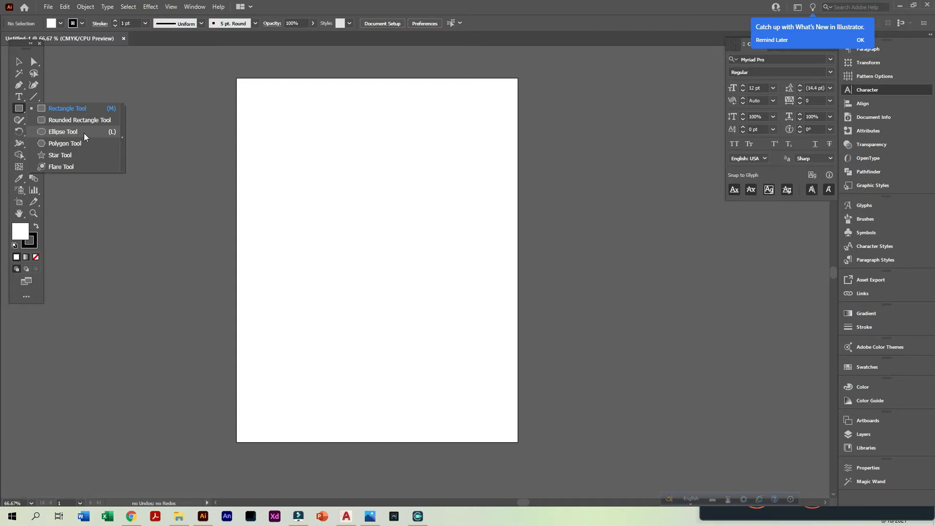
click(81, 133)
drag(357, 150, 374, 181)
click(19, 61)
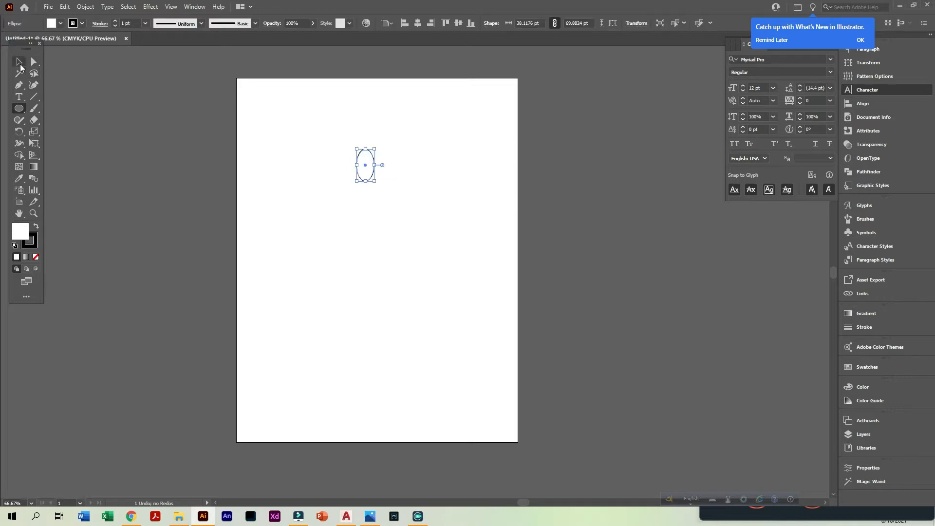
Swap the ellipse's fill and stroke colours to give it a black fill, and remove its stroke
click(36, 229)
click(37, 256)
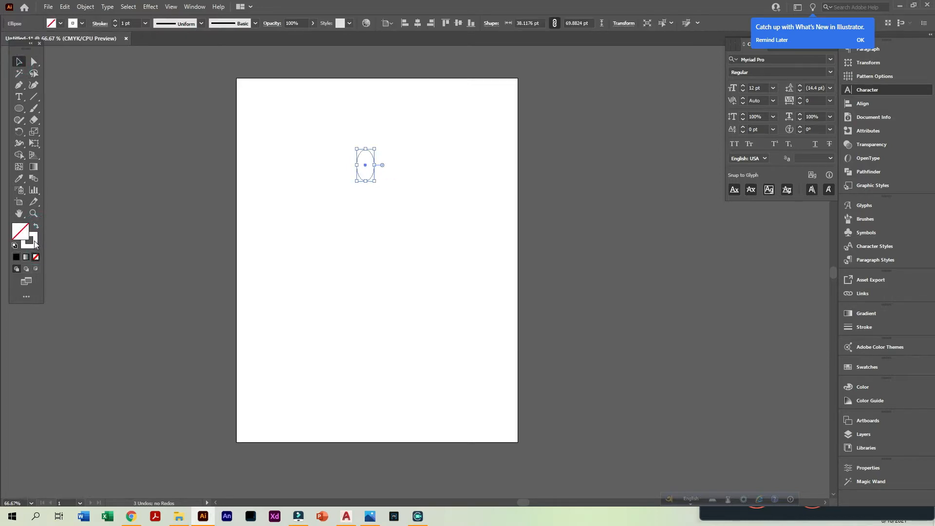
key(ctrl+z)
click(35, 244)
click(36, 257)
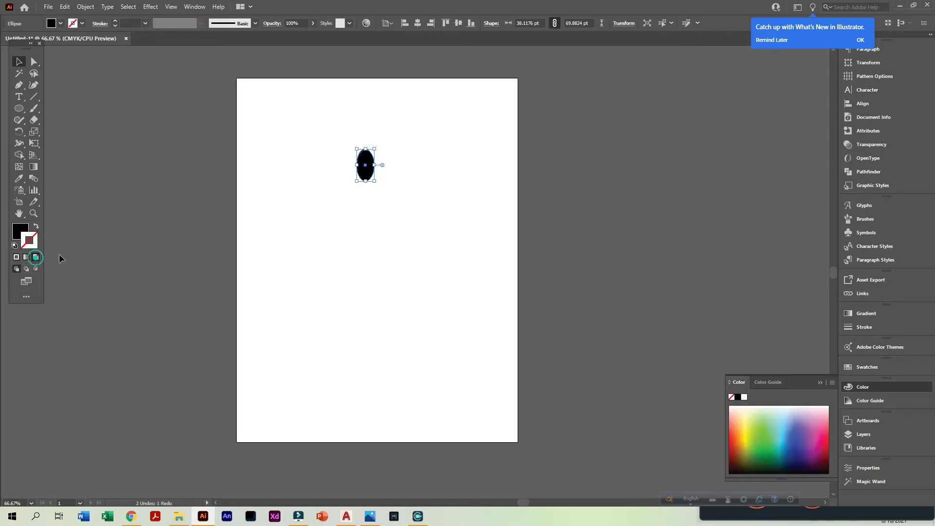
Convert the ellipse's top and bottom anchor points to corner points
click(375, 211)
drag(266, 98, 539, 296)
drag(450, 247, 293, 194)
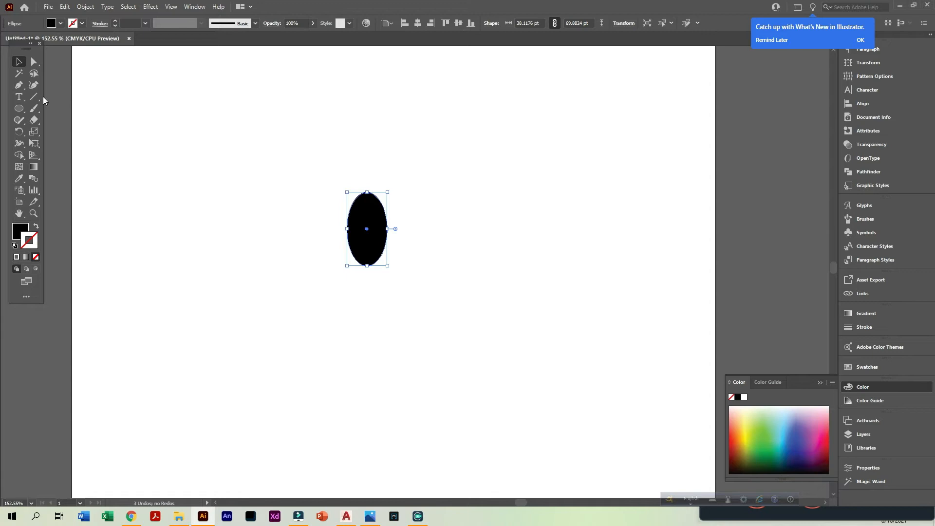
click(35, 65)
drag(349, 181, 412, 213)
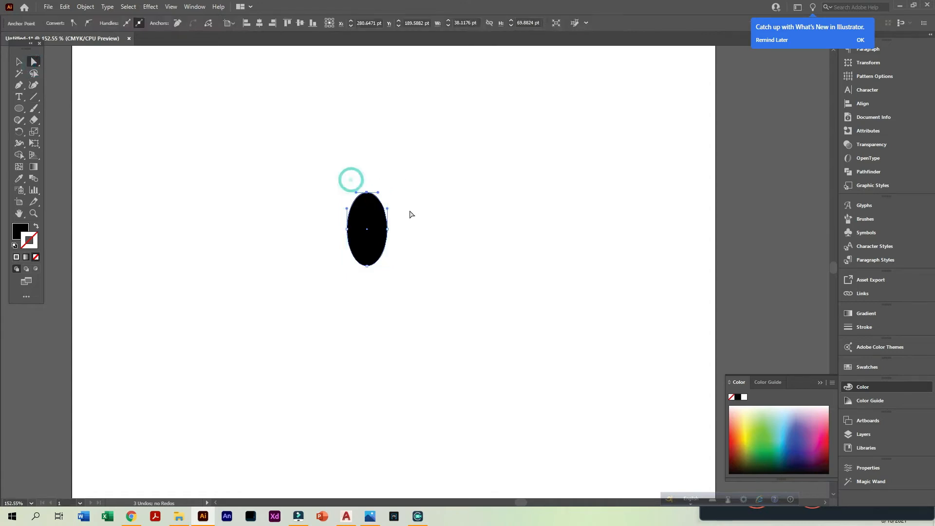
click(74, 24)
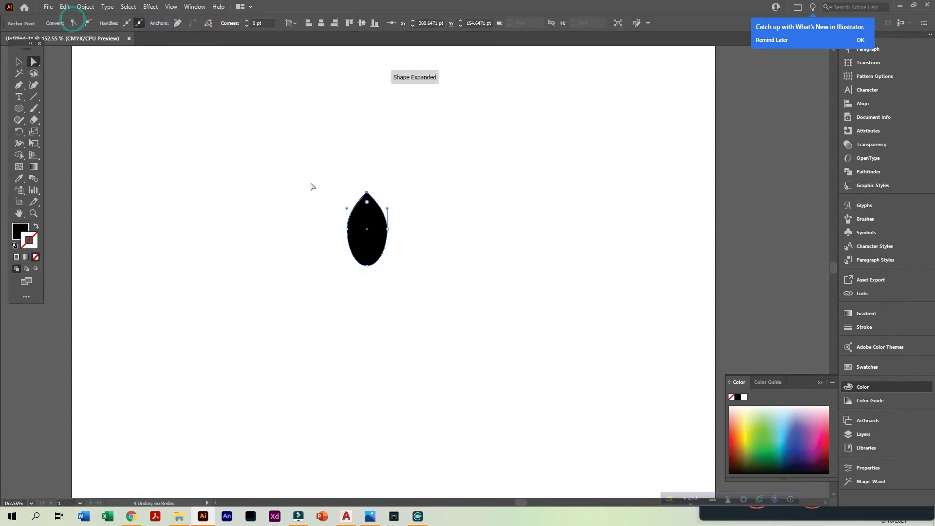
drag(342, 267, 390, 290)
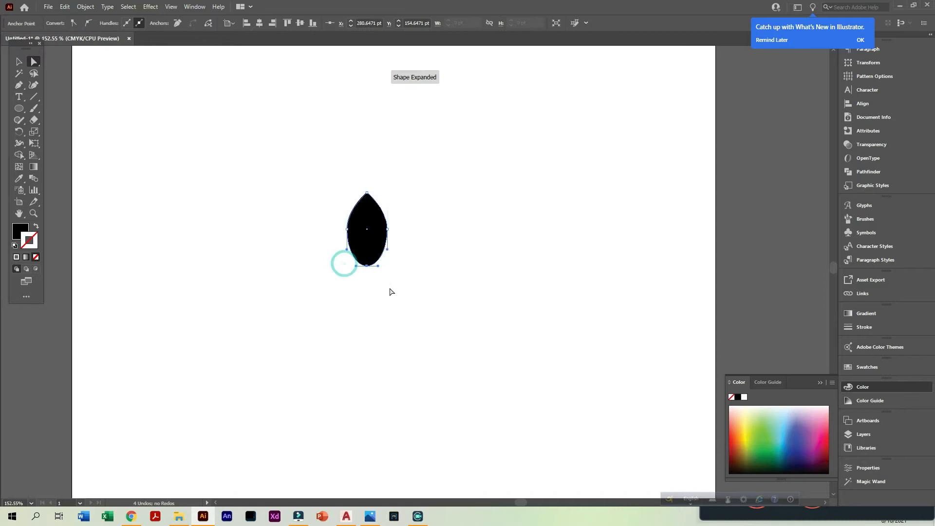
click(76, 24)
Nudge the shape's two side anchor points slightly downward to form a leaf
drag(287, 216, 411, 243)
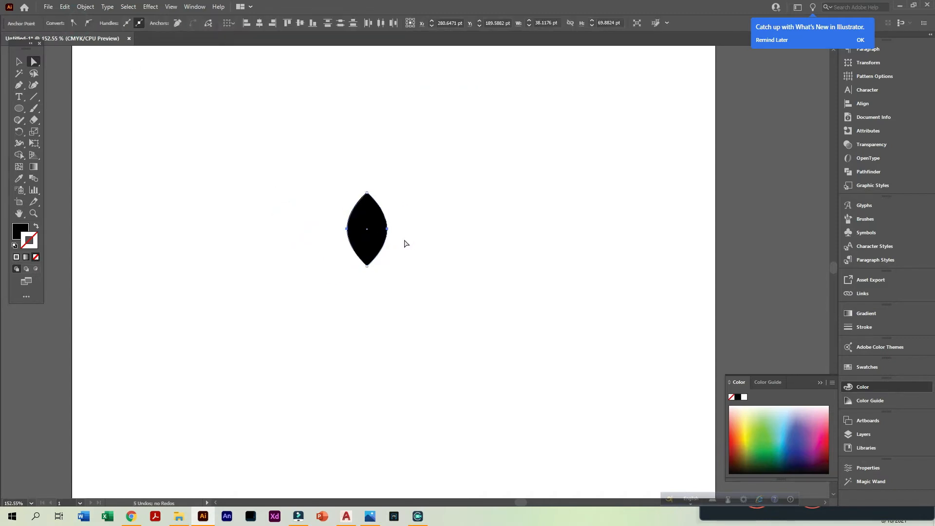
key(Down)
key(Down)
key(Down)
key(Down)
key(Down)
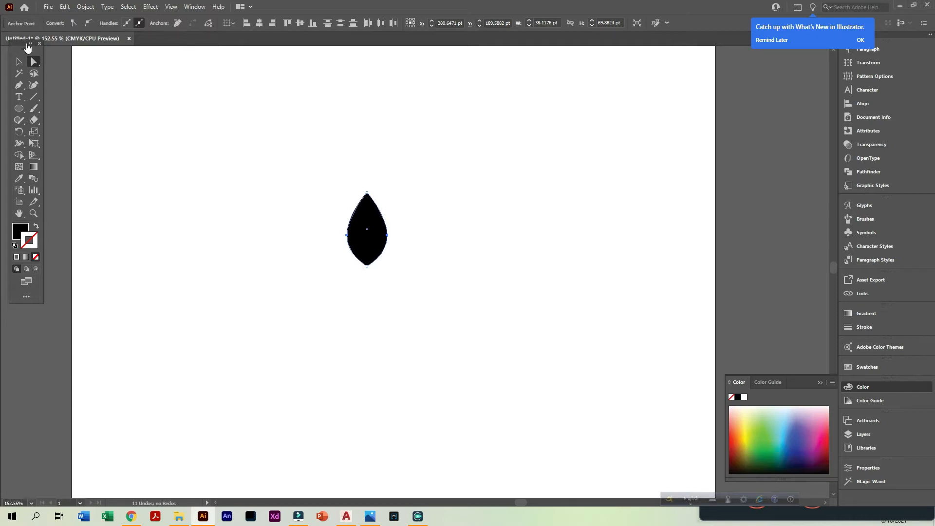
Place a duplicate of the black leaf shape in the artboard's upper-left corner
click(18, 62)
drag(252, 184, 471, 340)
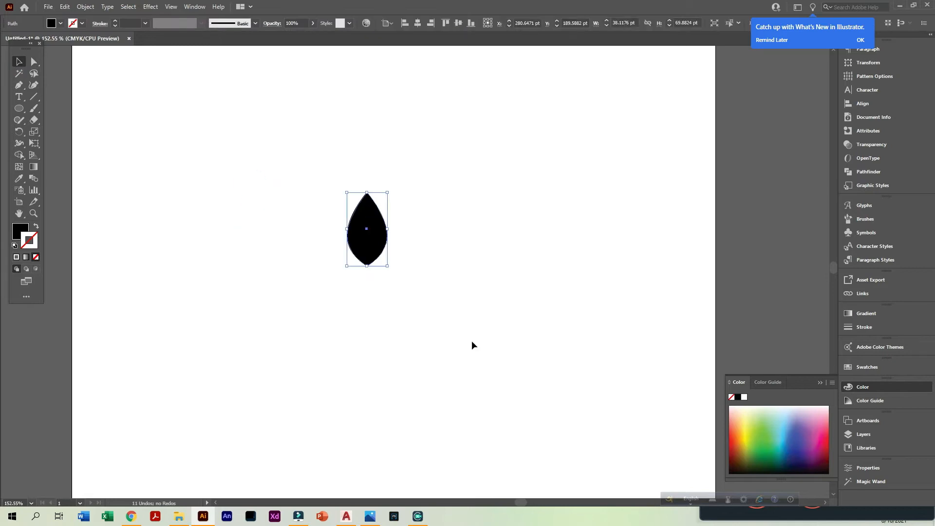
key(ctrl+1)
drag(365, 325, 193, 231)
drag(296, 268, 469, 437)
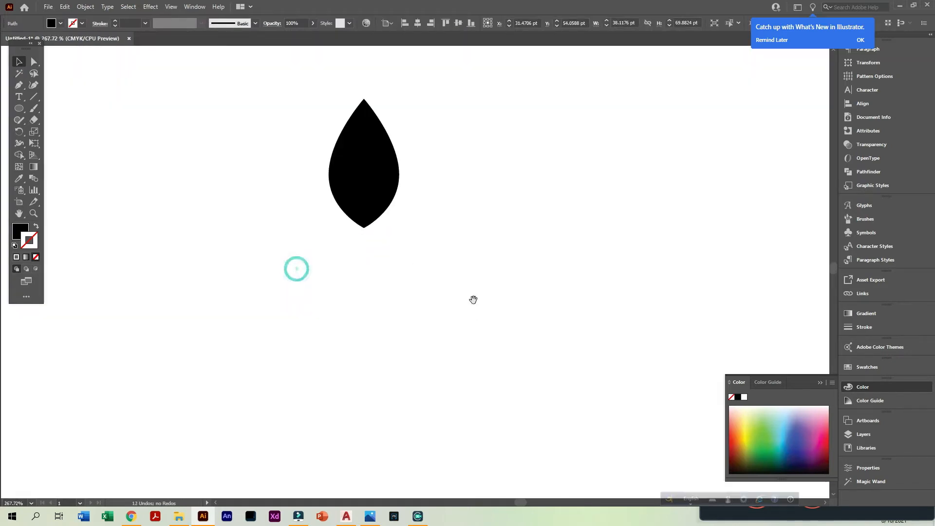
drag(469, 296, 449, 357)
click(351, 231)
right_click(351, 228)
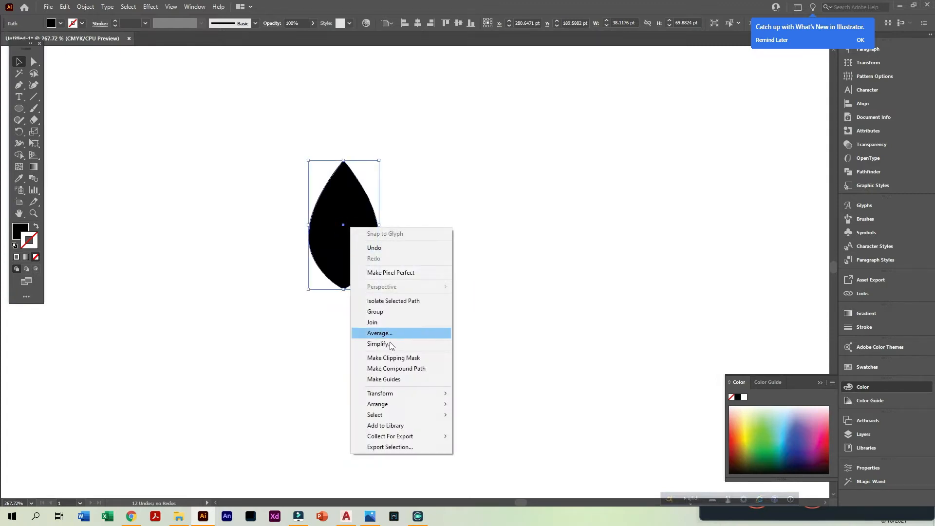
click(544, 200)
drag(275, 139, 453, 395)
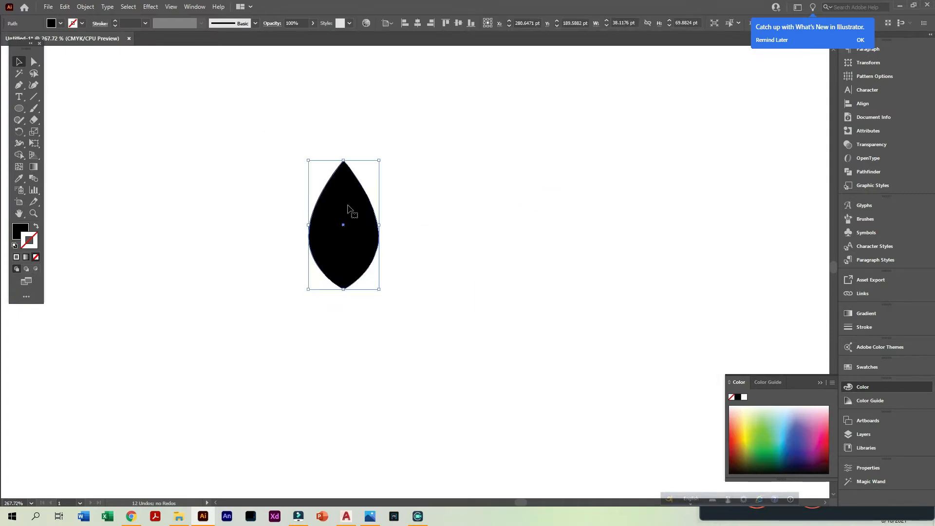
right_click(349, 207)
click(821, 382)
Rotate the original leaf shape by 45°
drag(273, 162, 411, 329)
right_click(354, 240)
mouse_move(387, 407)
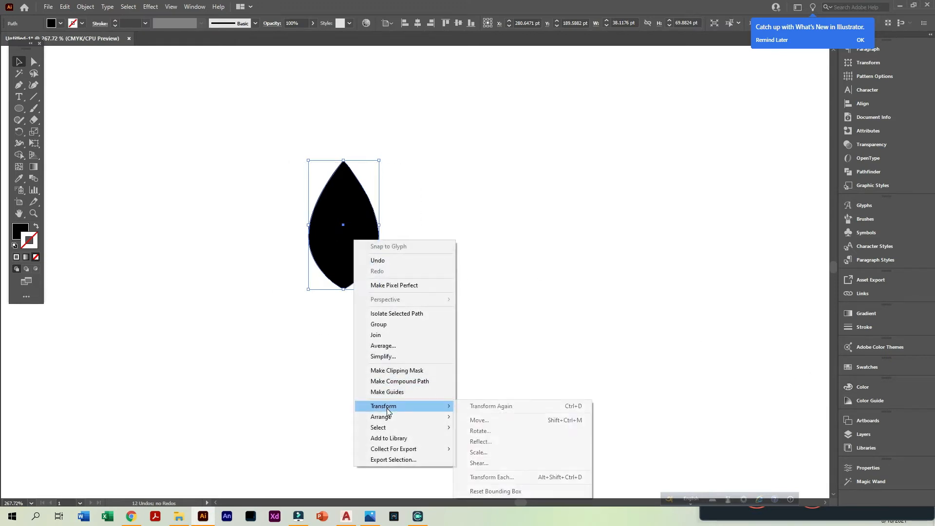
click(490, 428)
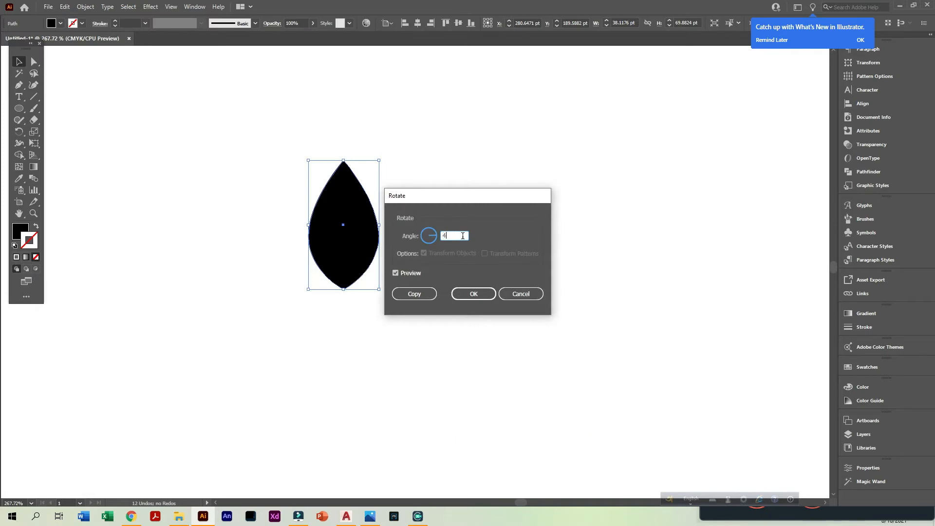
click(466, 295)
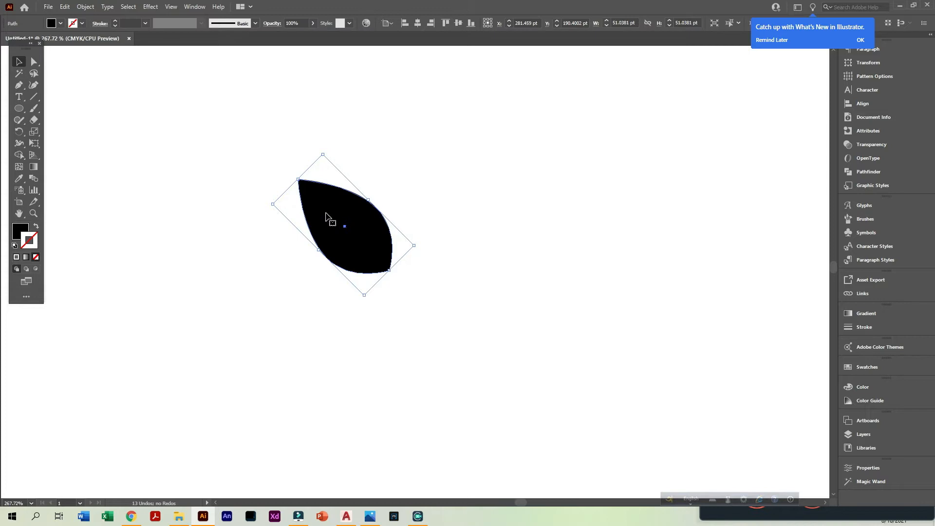
Create a copy of the rotated leaf reflected about the vertical axis and shift it right to partly overlap the original
right_click(356, 218)
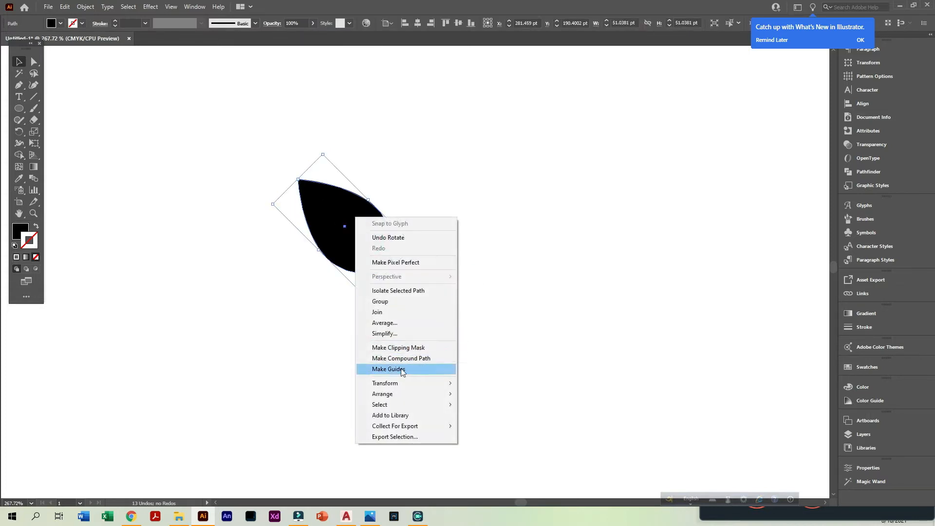
mouse_move(398, 384)
click(478, 418)
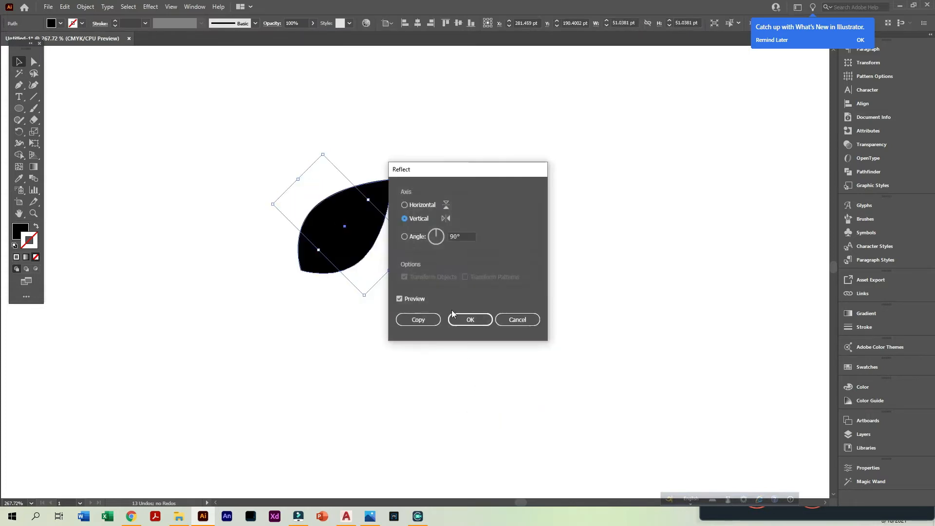
click(414, 323)
drag(322, 247, 370, 250)
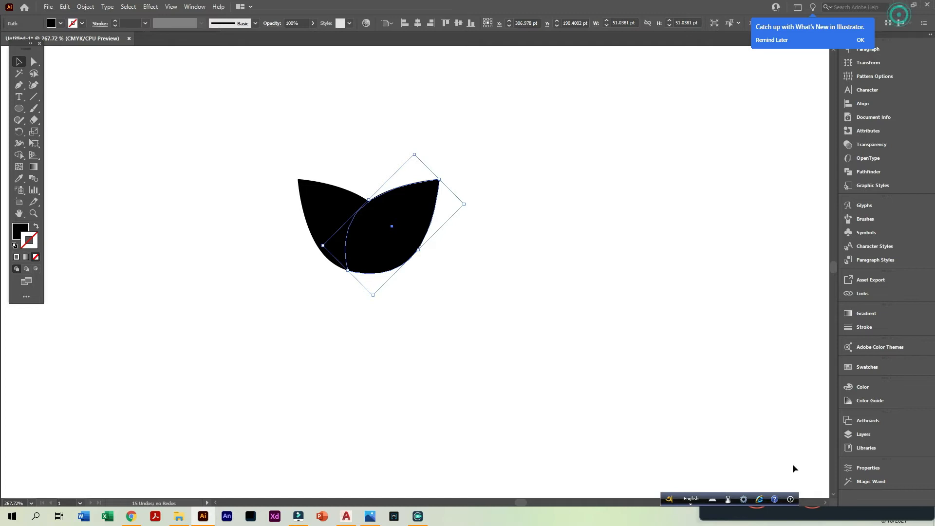
click(899, 6)
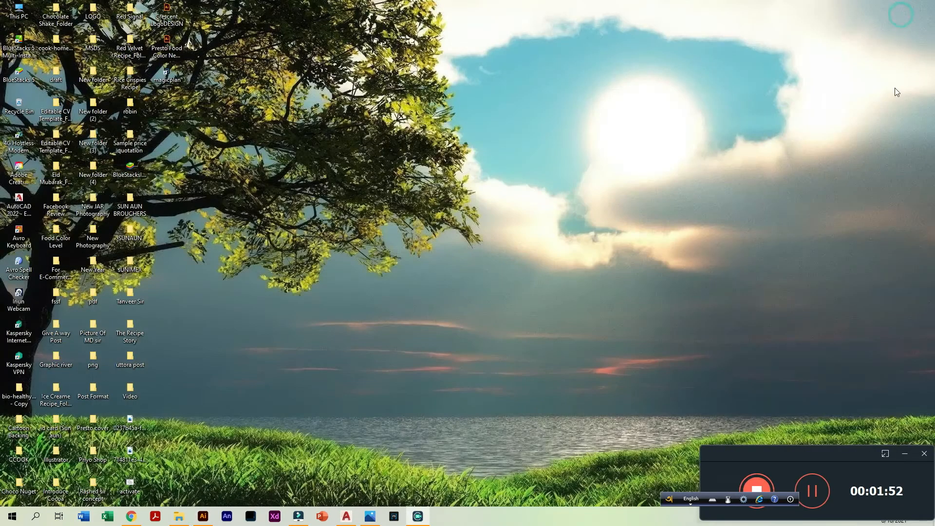
click(807, 494)
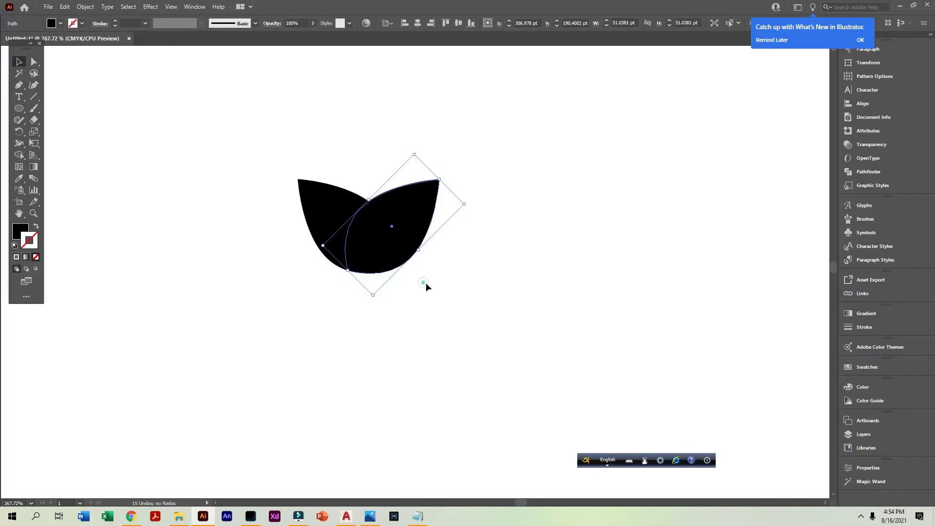
Move the two overlapping leaves together up and to the left, to about X 240.7 pt, Y 93.2 pt
click(423, 282)
drag(476, 293, 170, 132)
ctrl+alt+click(442, 288)
ctrl+alt+click(442, 287)
ctrl+alt+click(440, 286)
ctrl+alt+click(411, 264)
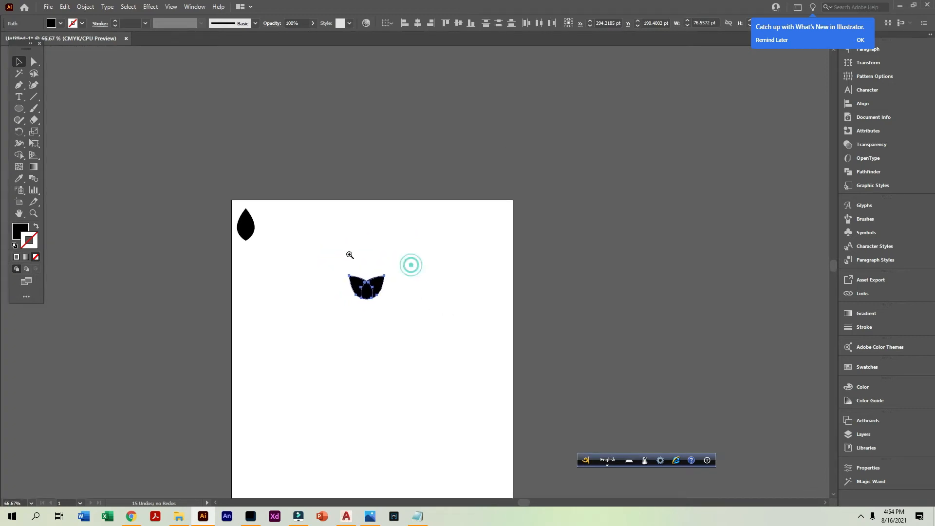
ctrl+click(350, 254)
ctrl+click(402, 313)
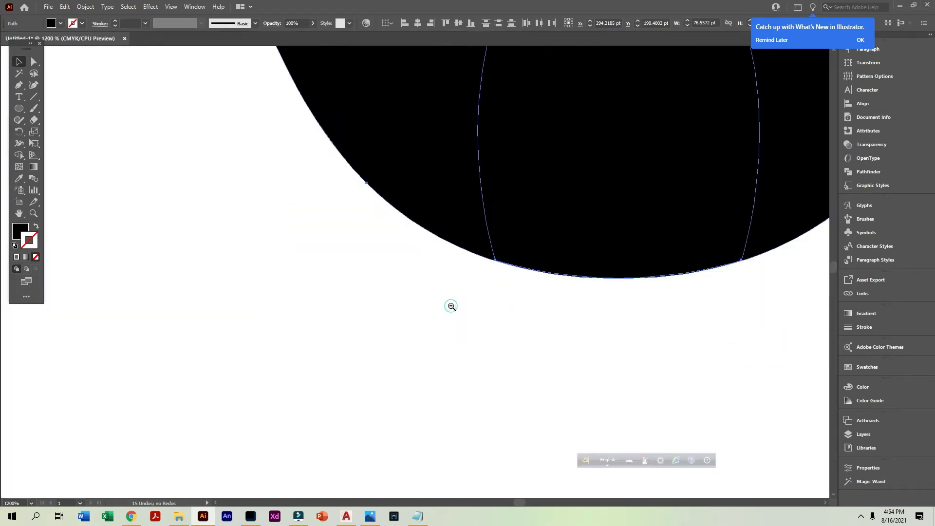
ctrl+alt+click(451, 306)
ctrl+alt+click(451, 305)
ctrl+alt+click(432, 253)
drag(318, 346, 170, 77)
ctrl+alt+click(438, 251)
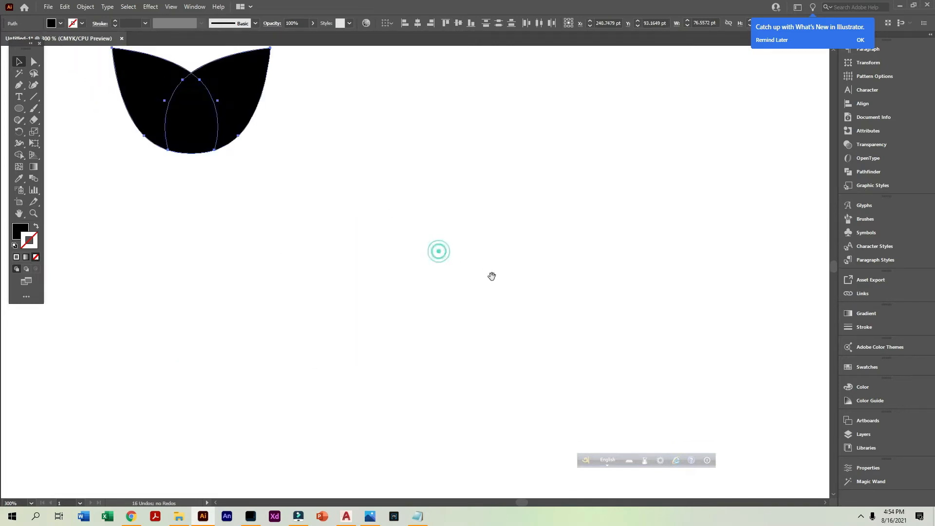
Duplicate the leaf pair to the right, then rotate the copy 90° clockwise and shrink it to about 21.5 pt wide
drag(485, 286, 351, 354)
drag(225, 252, 665, 262)
drag(690, 190, 652, 311)
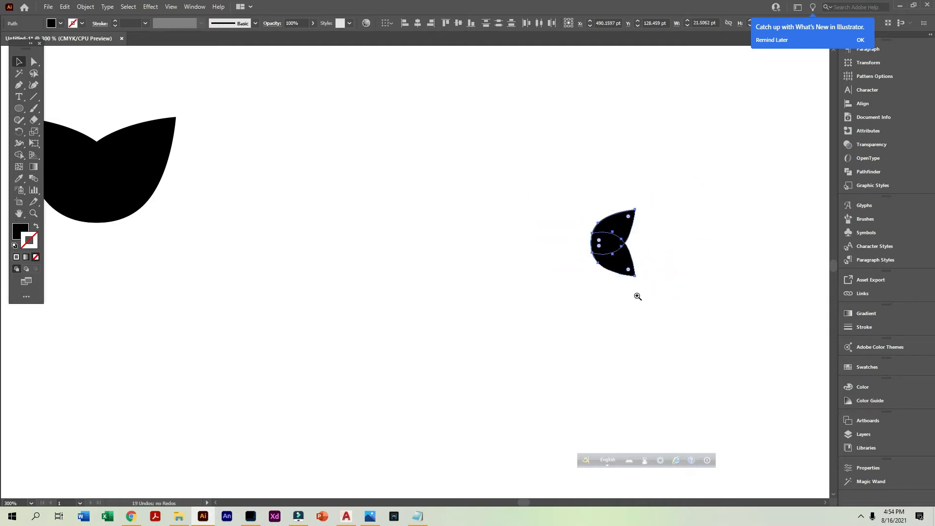
Move the small rotated leaf pair down and right, to about X 528.7 pt, Y 158.6 pt, near the artboard's right edge
ctrl+alt+click(638, 296)
ctrl+alt+click(637, 294)
ctrl+alt+click(636, 294)
drag(465, 334, 684, 200)
ctrl+click(414, 196)
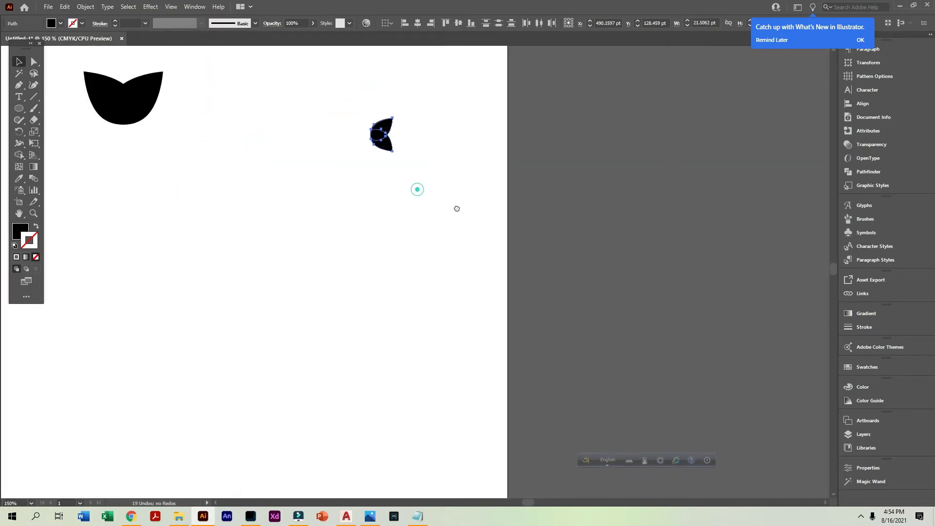
mouse_move(409, 177)
mouse_down()
mouse_move(346, 111)
mouse_move(414, 181)
mouse_move(422, 168)
mouse_up()
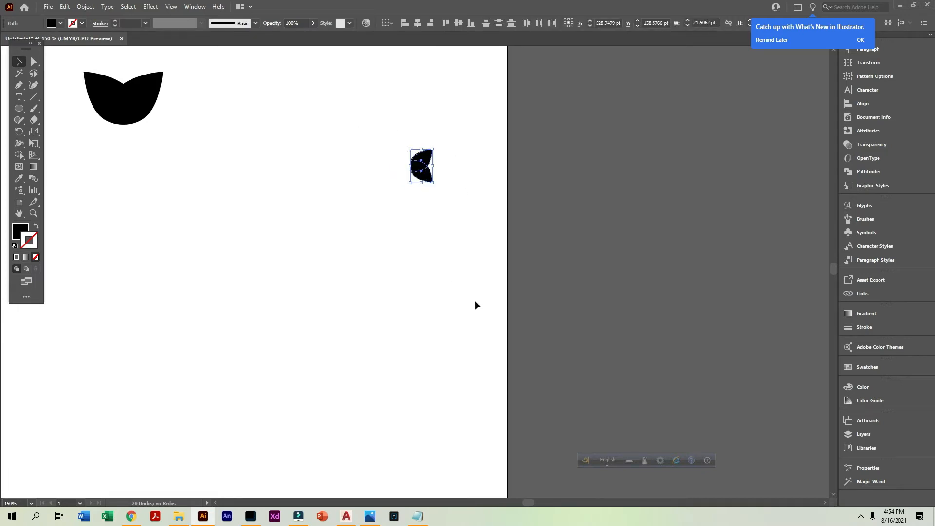
Show the Brushes panel and start a new Pattern Brush from the small rotated leaf pair
click(494, 305)
drag(385, 117, 437, 201)
drag(419, 154, 407, 161)
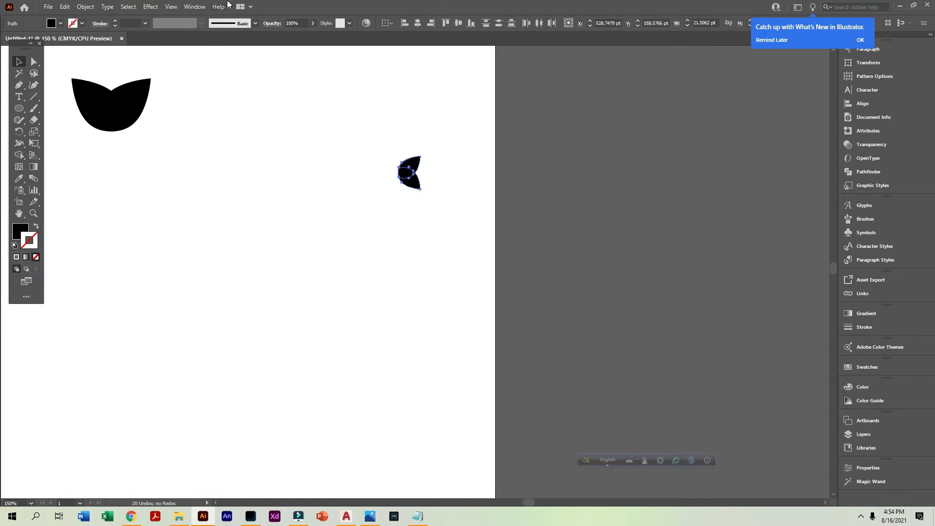
click(185, 7)
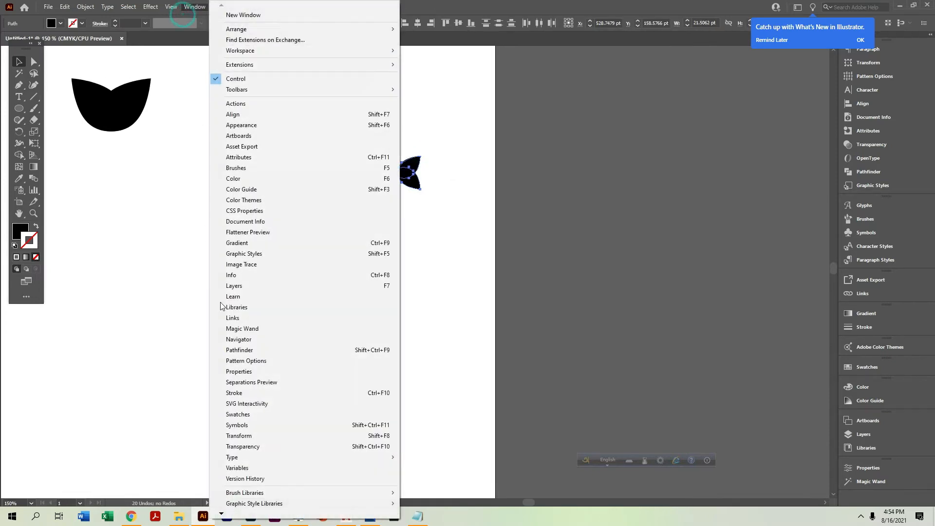
click(238, 168)
mouse_move(404, 178)
mouse_down()
mouse_move(706, 208)
mouse_move(765, 230)
mouse_up()
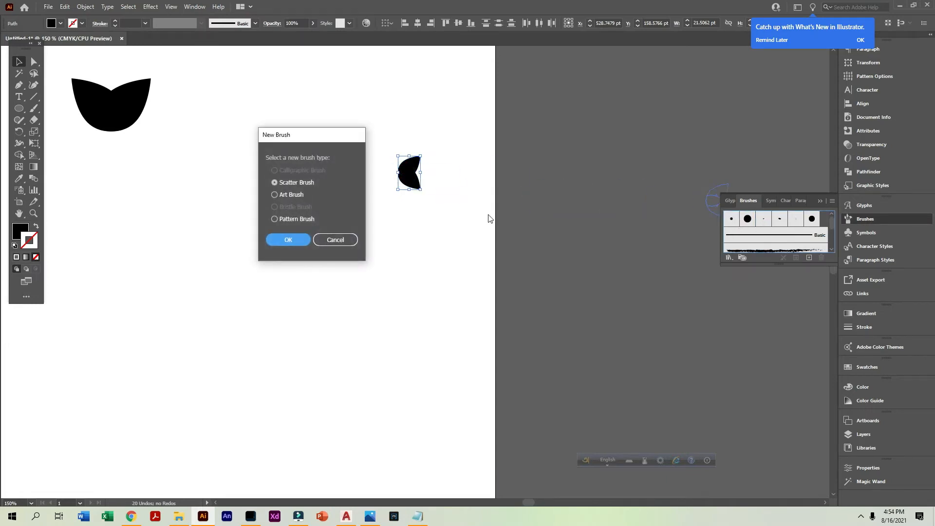
click(285, 220)
click(288, 241)
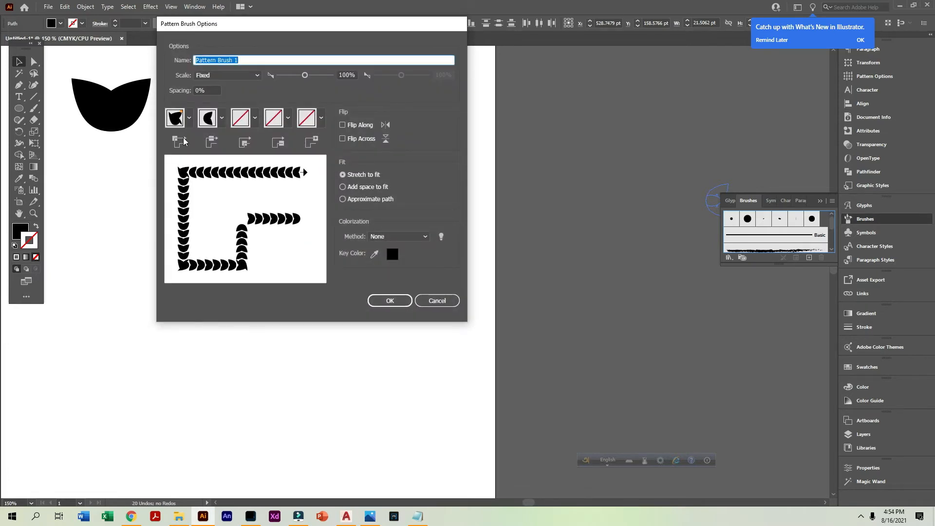
Set the pattern brush's colorization method to None and create the brush
click(381, 237)
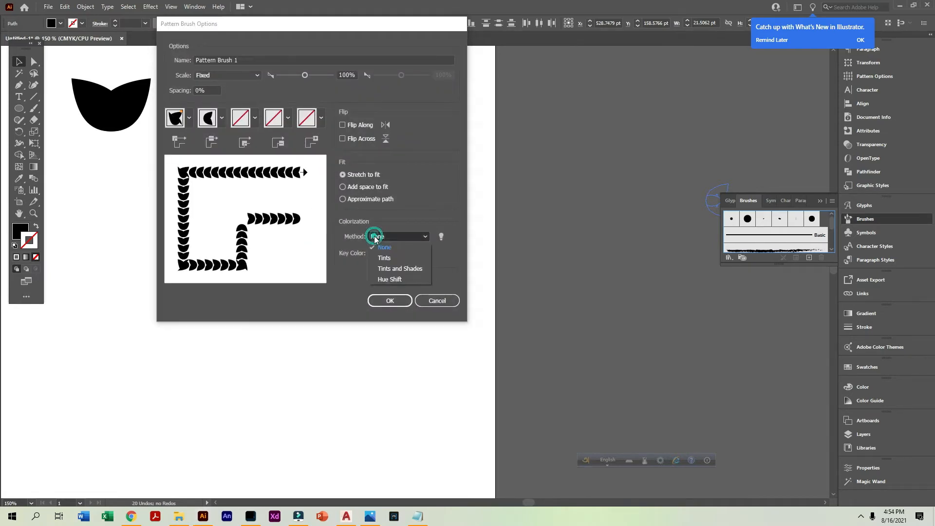
click(385, 257)
click(384, 237)
click(384, 247)
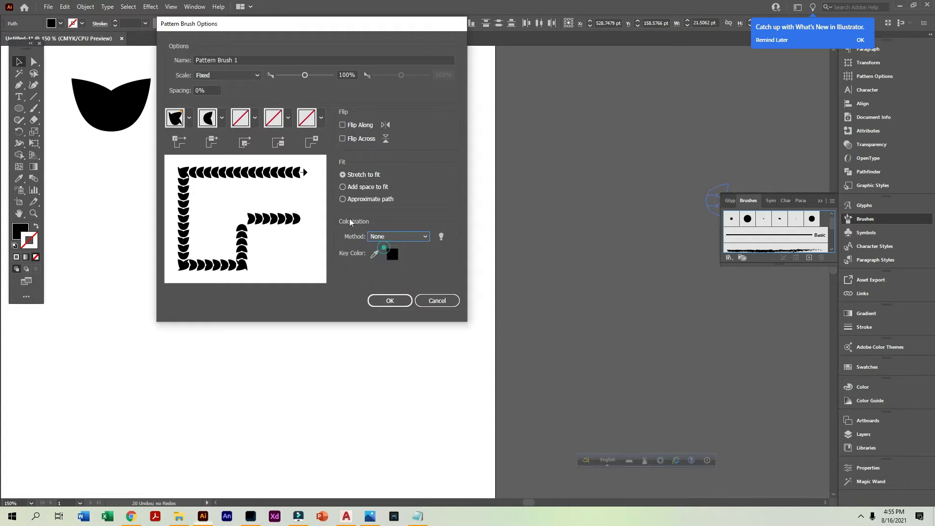
click(390, 300)
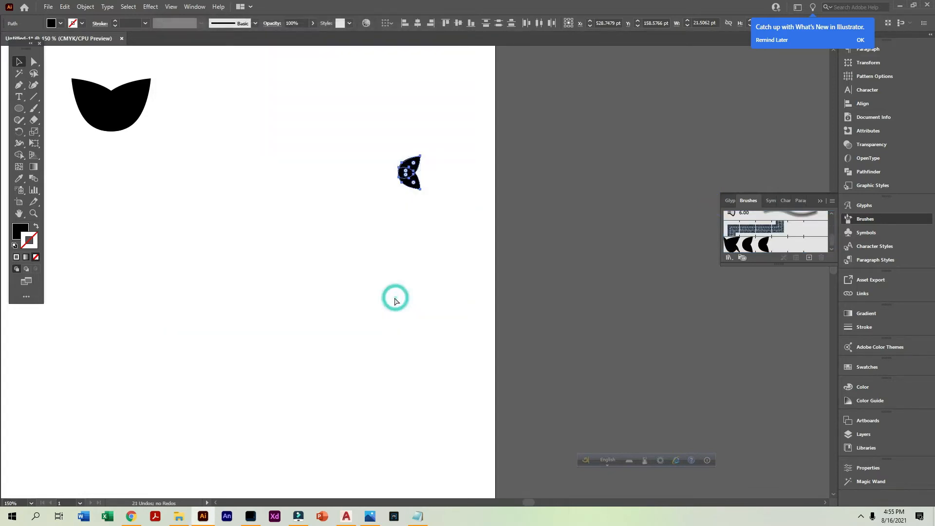
Draw an unfilled, black-stroked circle about 149.6 pt wide and a horizontal line across its upper part, about 165 pt long
drag(419, 224, 376, 175)
click(19, 108)
drag(273, 305, 311, 371)
click(36, 227)
drag(125, 200, 317, 385)
key(ctrl+z)
click(19, 62)
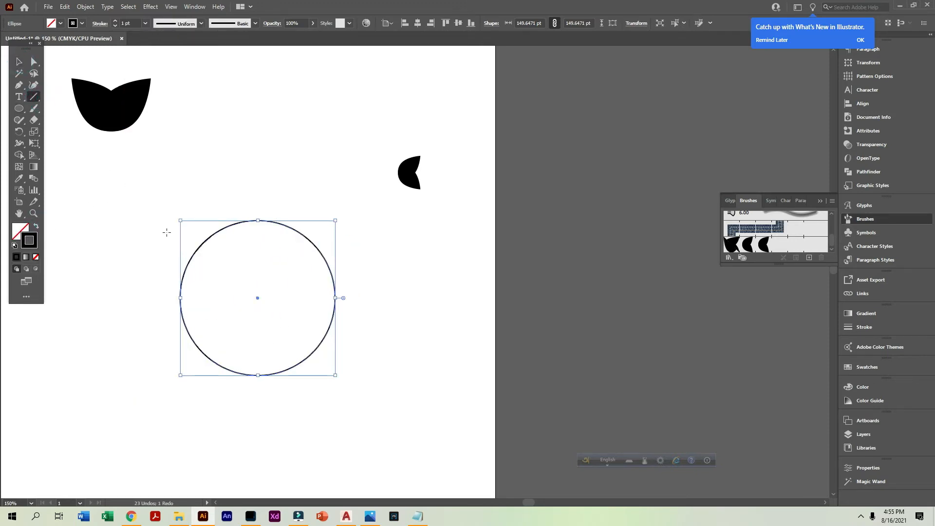
mouse_move(179, 242)
mouse_down()
mouse_move(359, 242)
mouse_move(350, 242)
mouse_up()
Remove the circle's arc above the line and the line segment inside the circle with the Shape Builder tool
click(20, 63)
drag(138, 208, 368, 408)
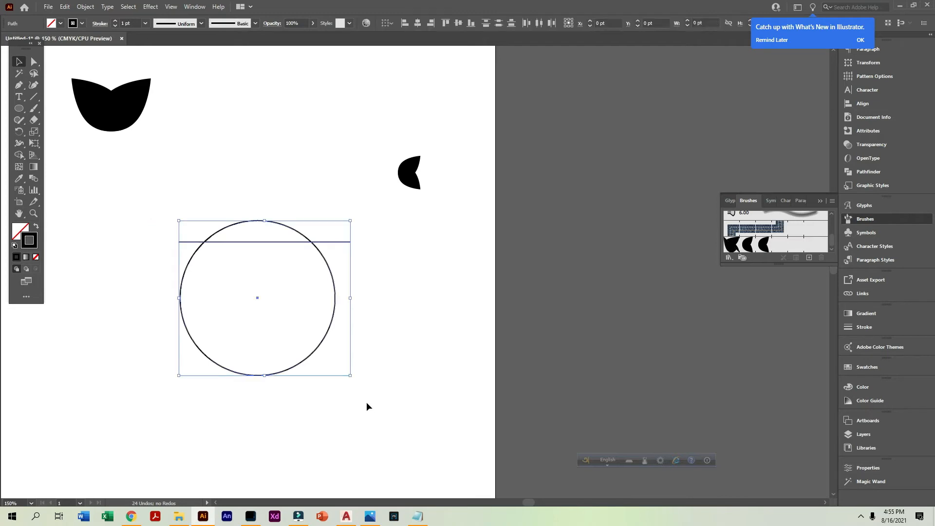
click(247, 417)
click(270, 375)
drag(251, 192, 456, 331)
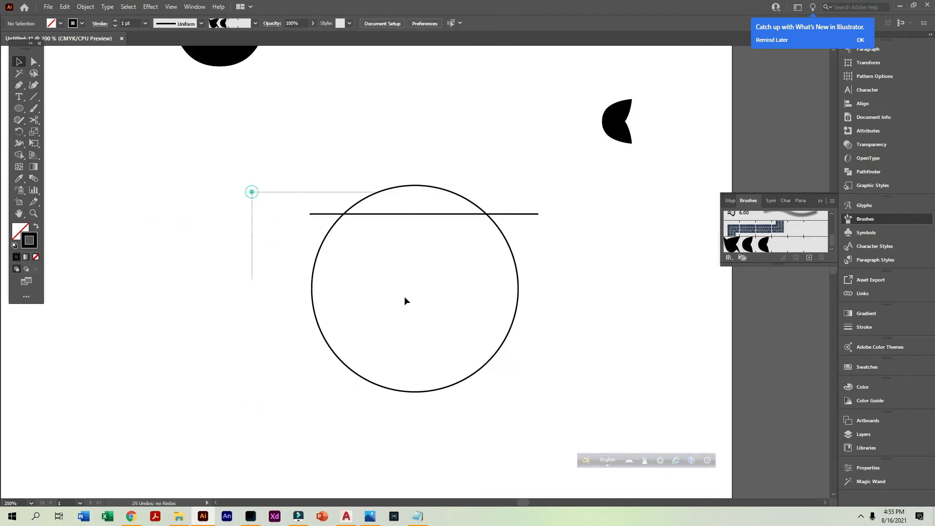
click(23, 156)
drag(403, 176, 413, 223)
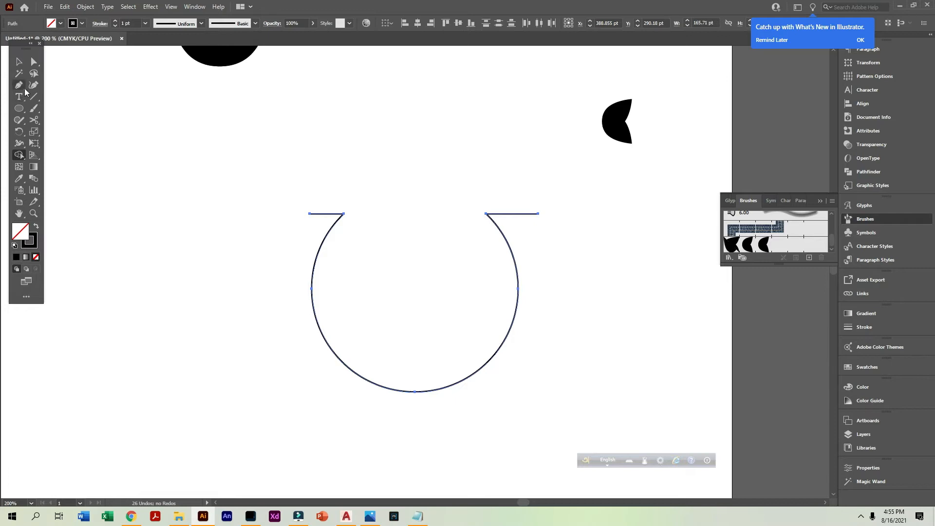
Try to cut the outline at the opening's right corner with the Scissors tool
drag(435, 256, 554, 262)
key(c)
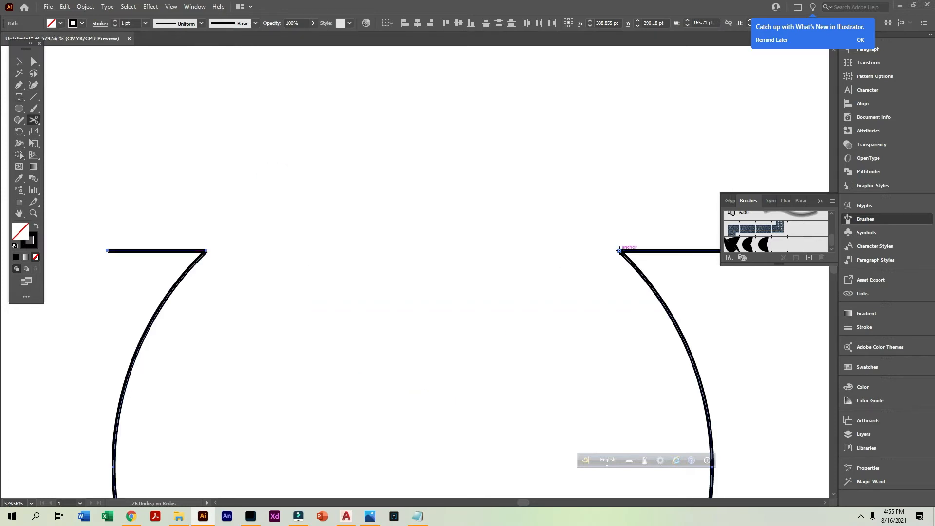
click(619, 251)
click(562, 270)
key(v)
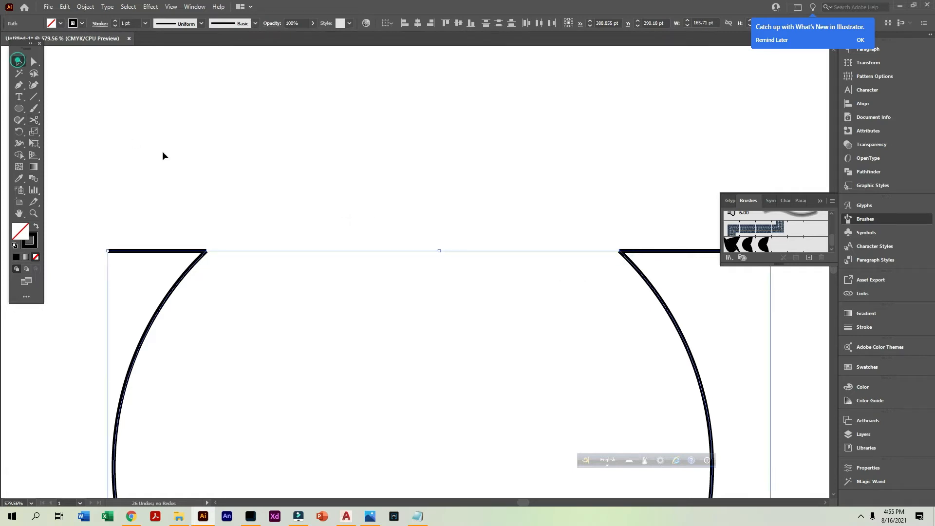
Delete the two leftover line stubs on either side of the circle's opening
click(163, 152)
click(185, 253)
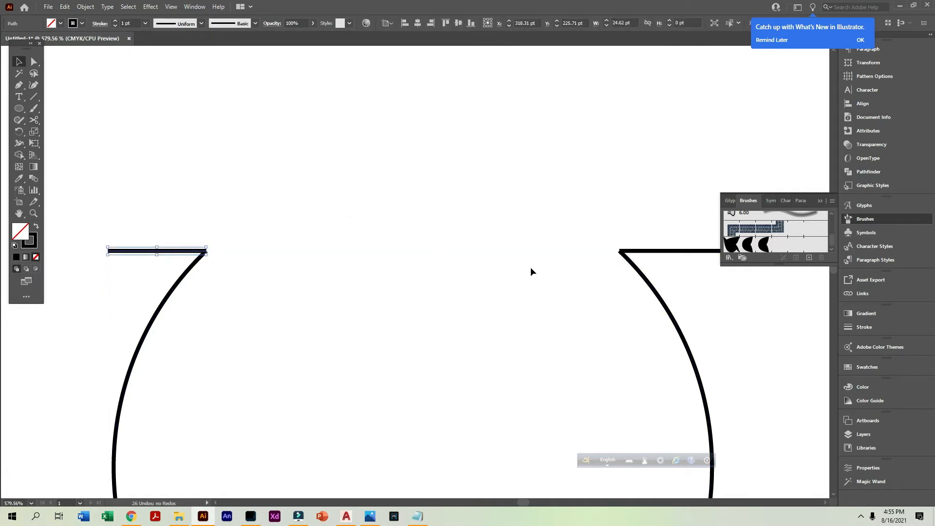
shift+click(675, 253)
key(ctrl+minus)
key(ctrl+minus)
key(ctrl+minus)
key(ctrl+minus)
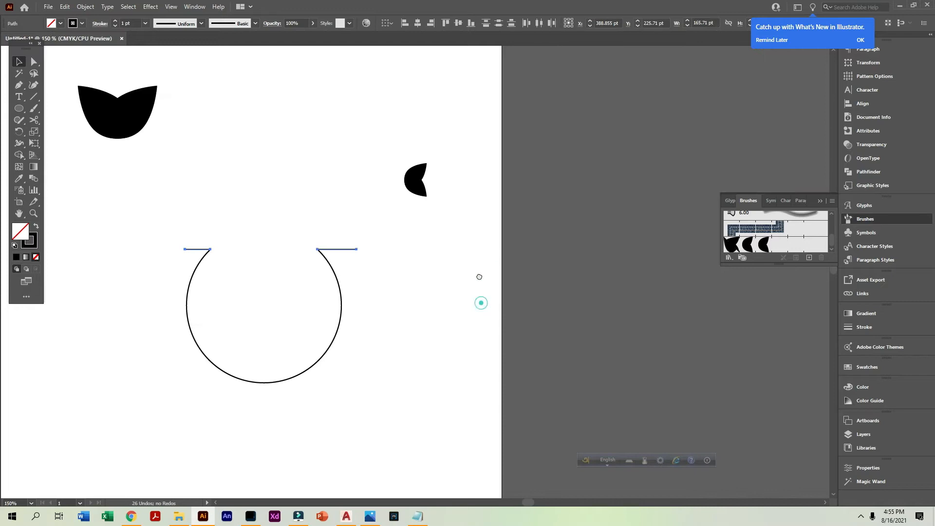
key(Delete)
Apply the new leaf pattern brush to the open circle path
drag(219, 292, 162, 263)
click(762, 243)
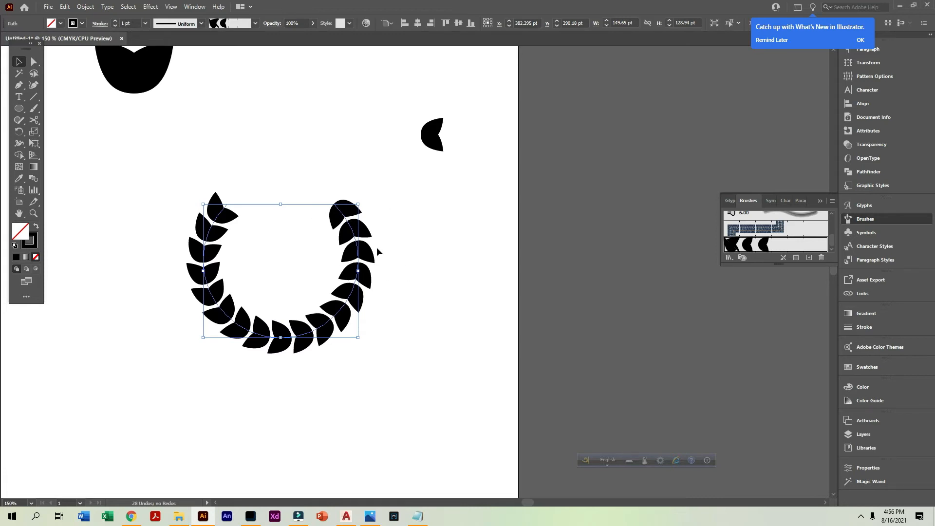
right_click(360, 257)
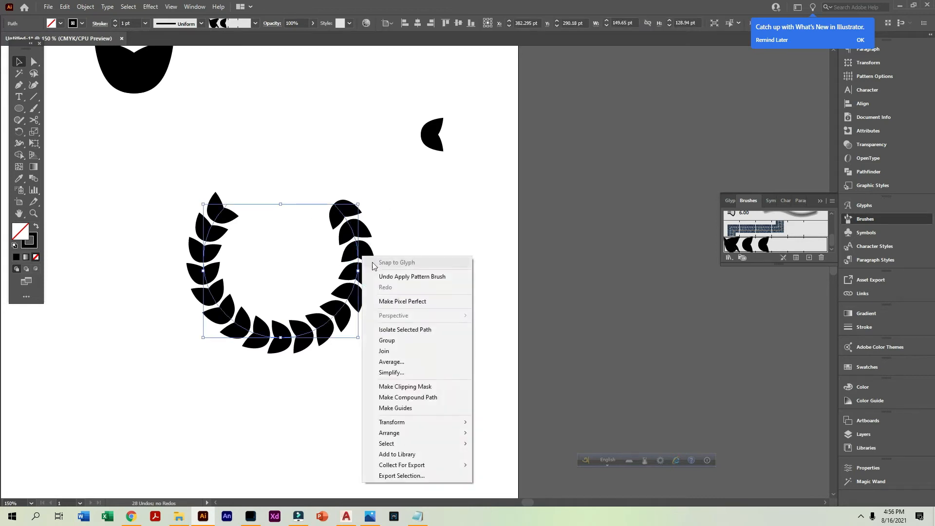
click(309, 346)
Cut the leaf wreath's path at its bottom anchor point with the Scissors tool
click(299, 335)
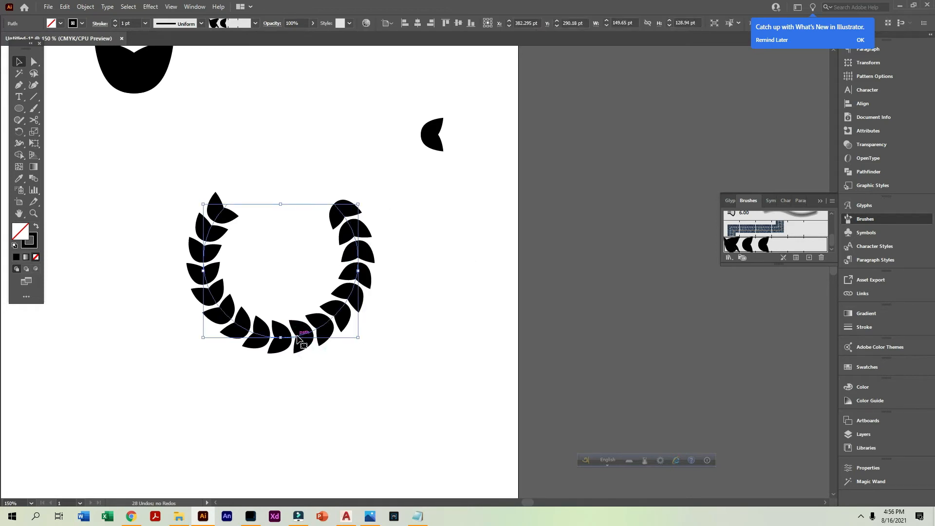
key(c)
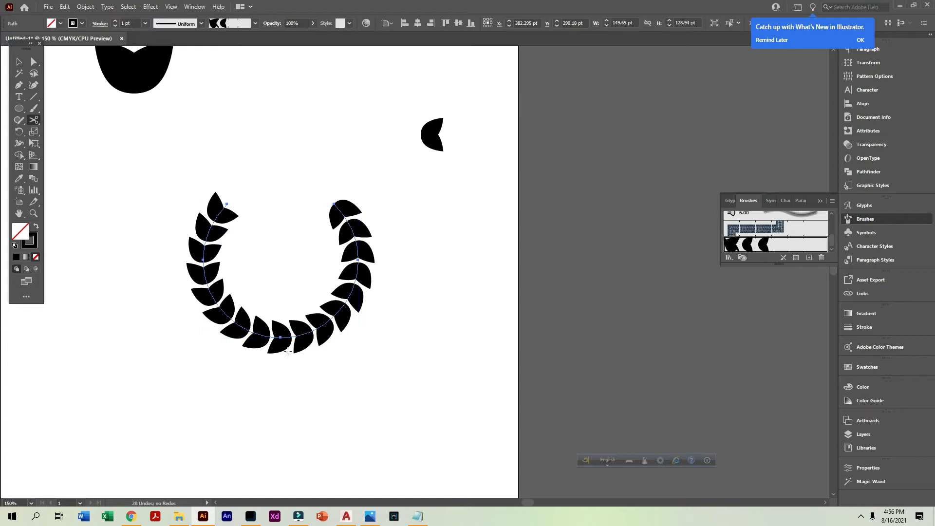
click(280, 336)
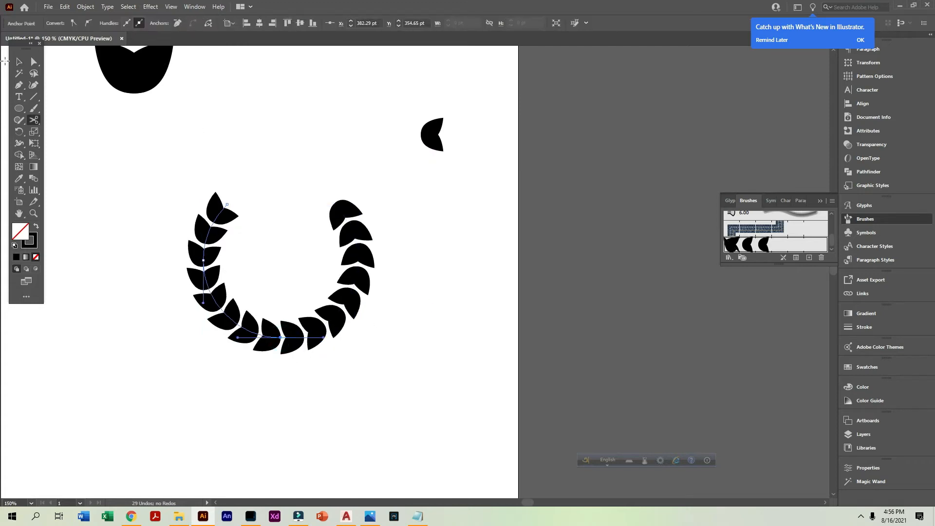
Reverse the path direction of the wreath's right half so its leaves mirror the left half, and select both halves
click(23, 62)
click(340, 298)
click(89, 7)
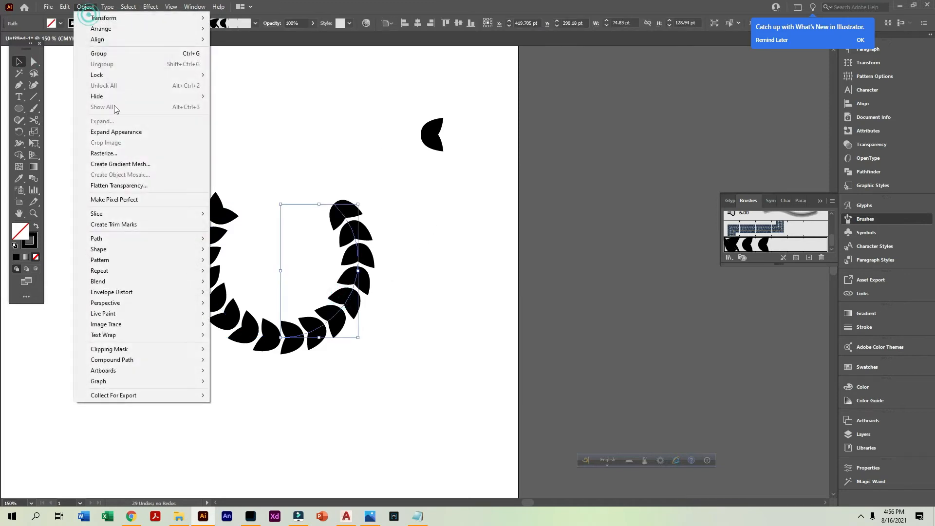
click(124, 244)
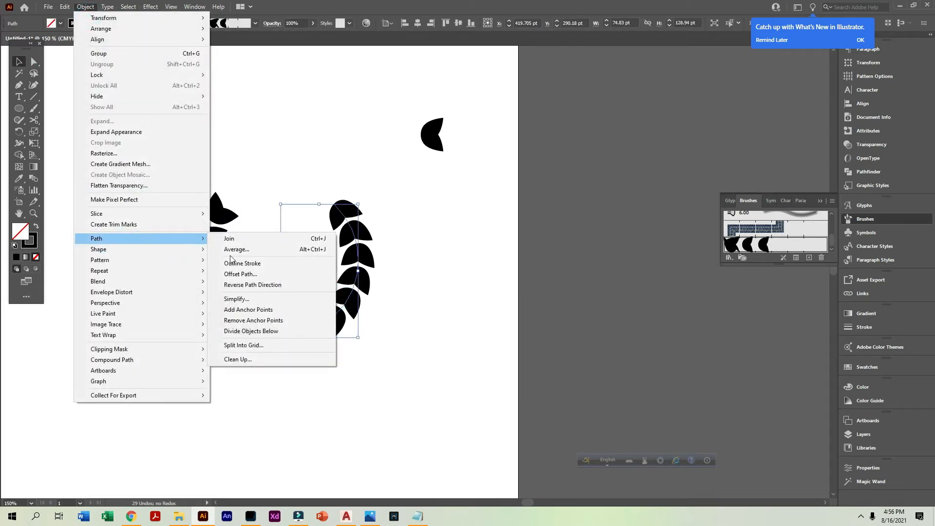
click(269, 285)
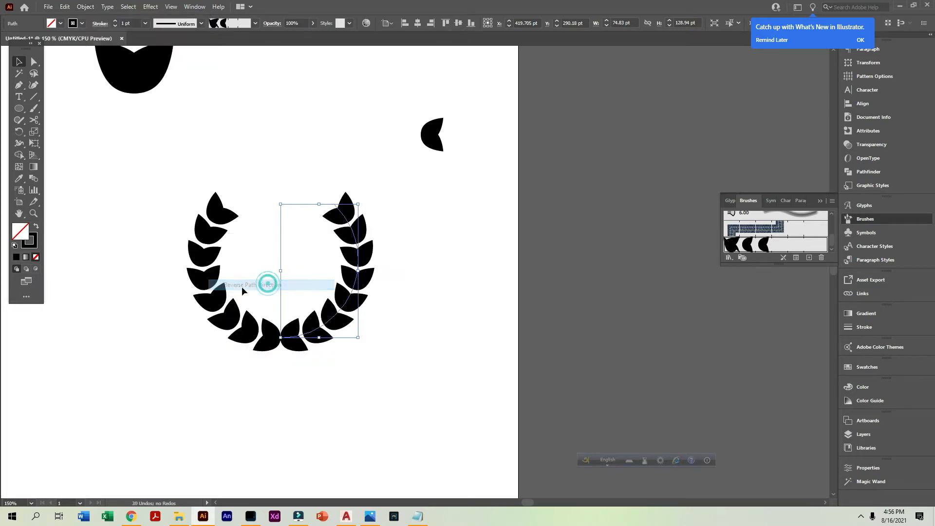
drag(127, 279, 130, 276)
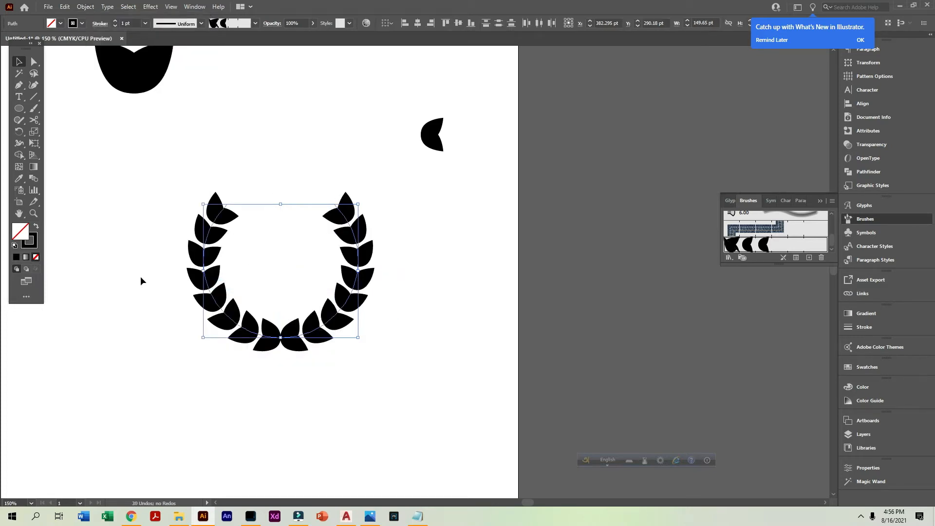
Shrink the small leaf pair to about 8.5 pt wide and create a second pattern brush from it
drag(393, 104, 394, 105)
mouse_move(443, 135)
mouse_down()
mouse_move(437, 140)
mouse_move(728, 232)
mouse_up()
click(463, 161)
click(431, 140)
drag(784, 241, 784, 241)
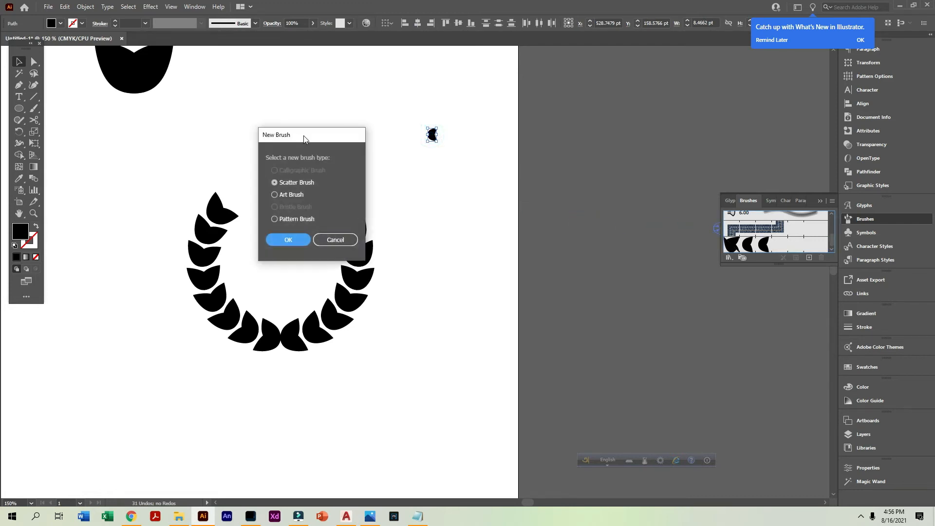
click(275, 219)
click(288, 239)
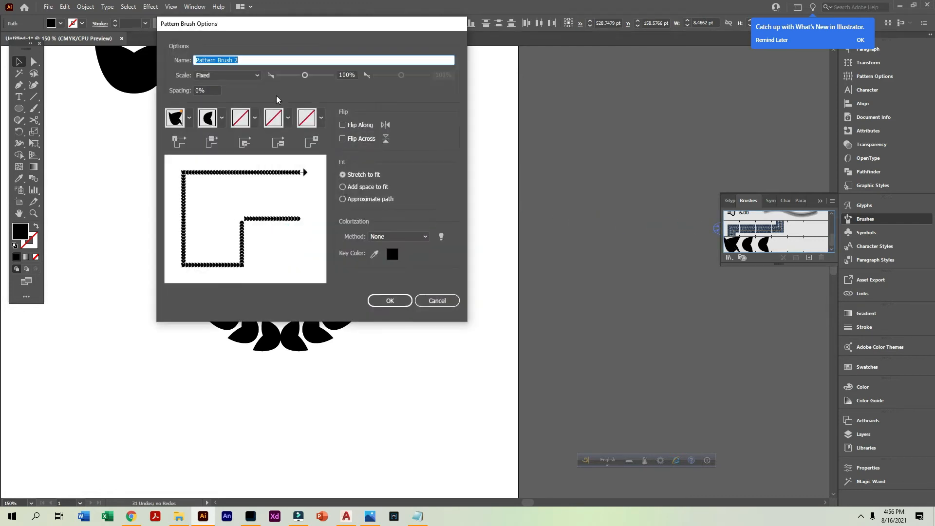
click(394, 300)
Apply the smaller leaf pattern brush to both halves of the wreath
mouse_move(434, 372)
mouse_down()
mouse_move(361, 376)
mouse_move(153, 240)
mouse_up()
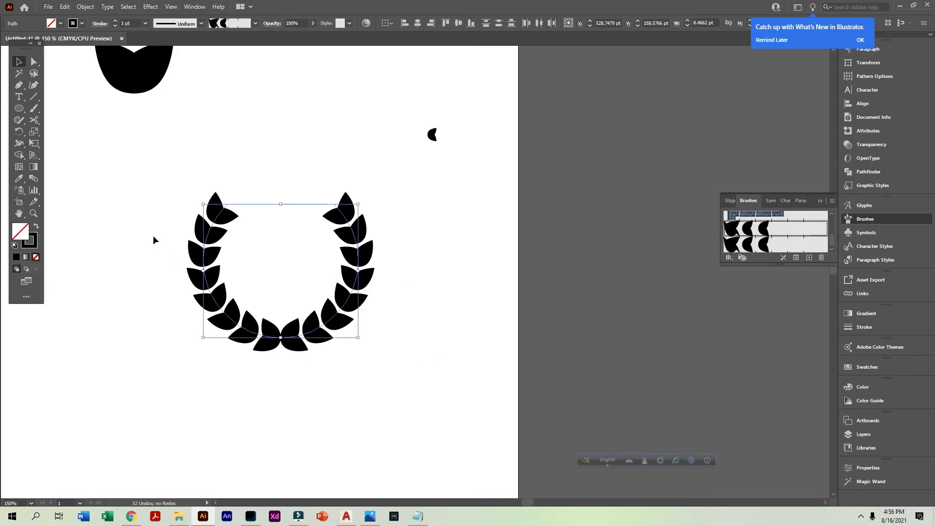
click(767, 244)
click(429, 226)
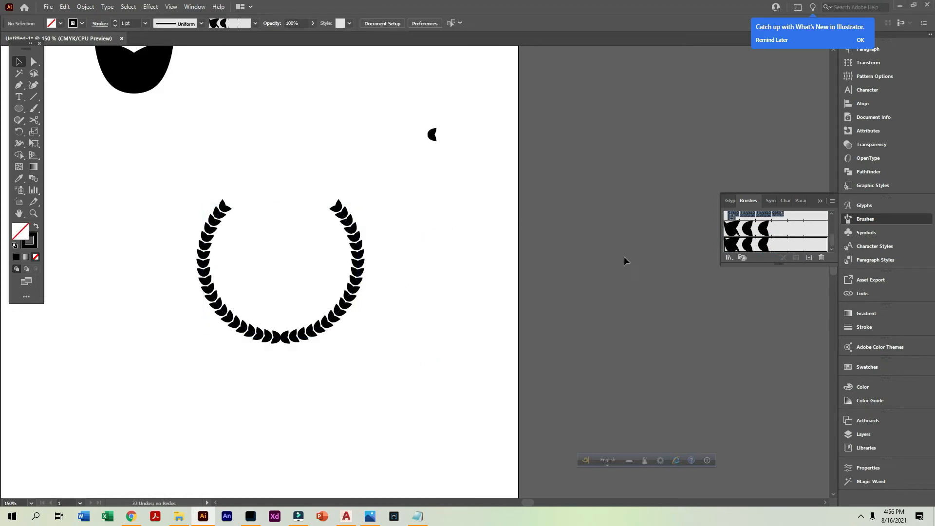
key(ctrl+minus)
key(ctrl+minus)
Duplicate the wreath up and to the left, placing the copy below the single leaf
drag(309, 212, 517, 331)
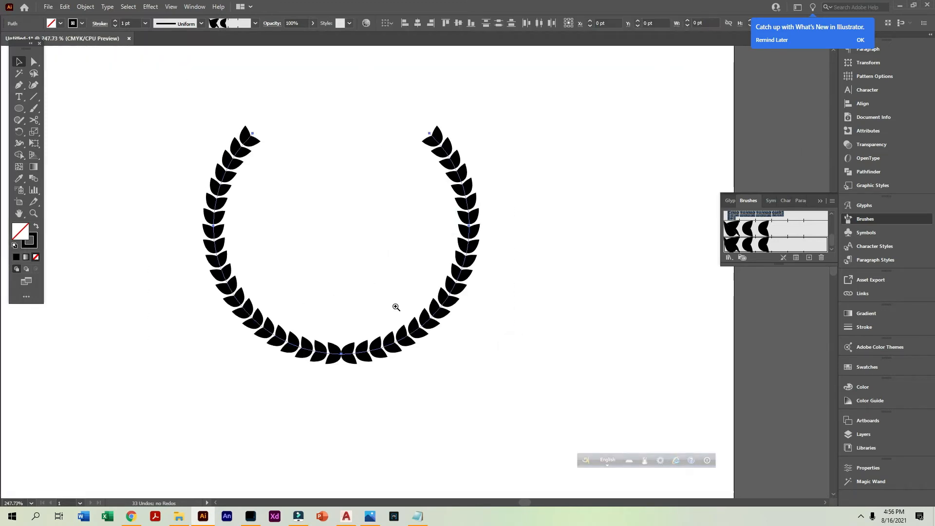
key(ctrl+minus)
key(ctrl+minus)
key(ctrl+minus)
click(419, 232)
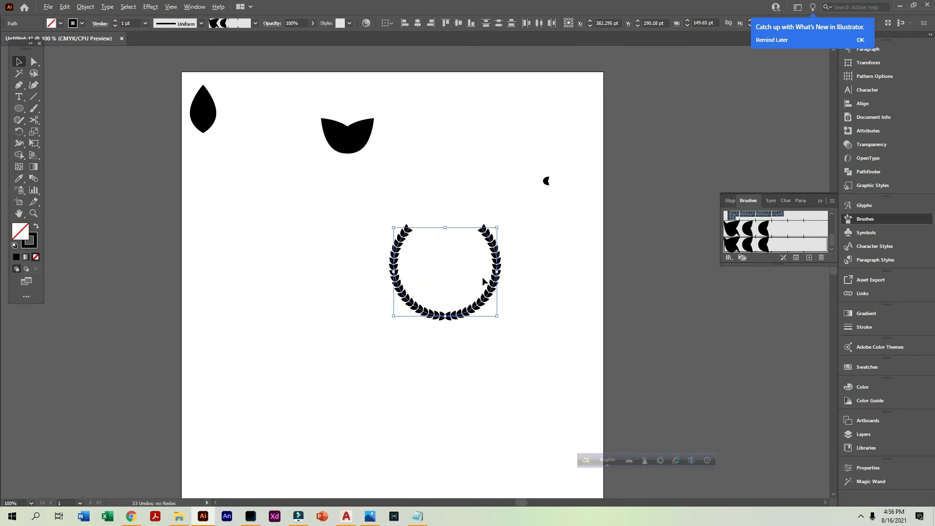
drag(489, 294, 285, 253)
click(551, 236)
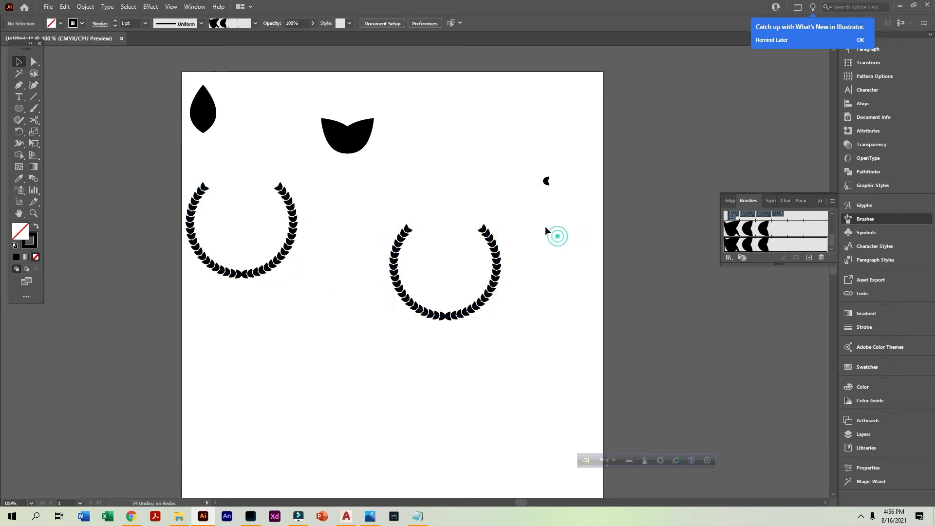
Rotate the smallest leaf pair 90° counterclockwise so its tips point upward
drag(472, 143, 606, 229)
drag(498, 315, 506, 321)
drag(500, 258, 497, 284)
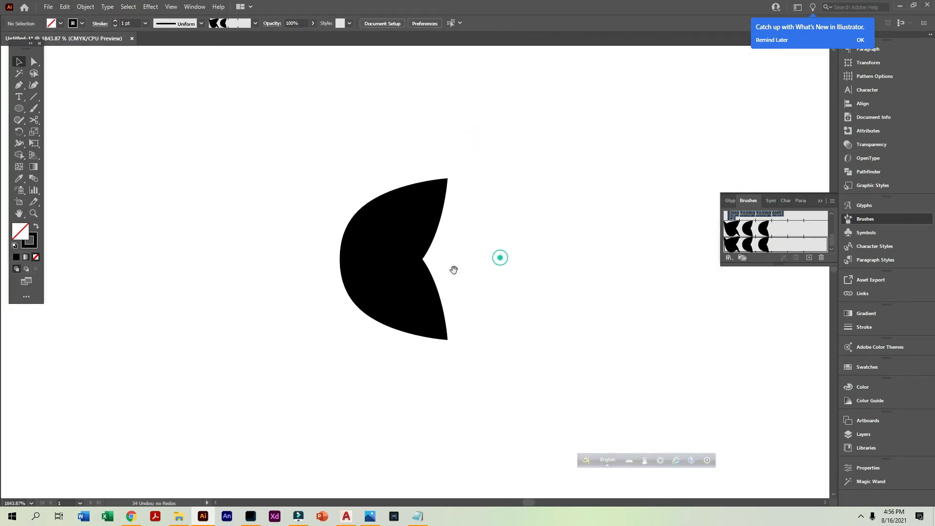
click(370, 237)
drag(553, 344, 417, 227)
drag(453, 177, 322, 209)
click(408, 173)
key(z)
drag(242, 158, 523, 400)
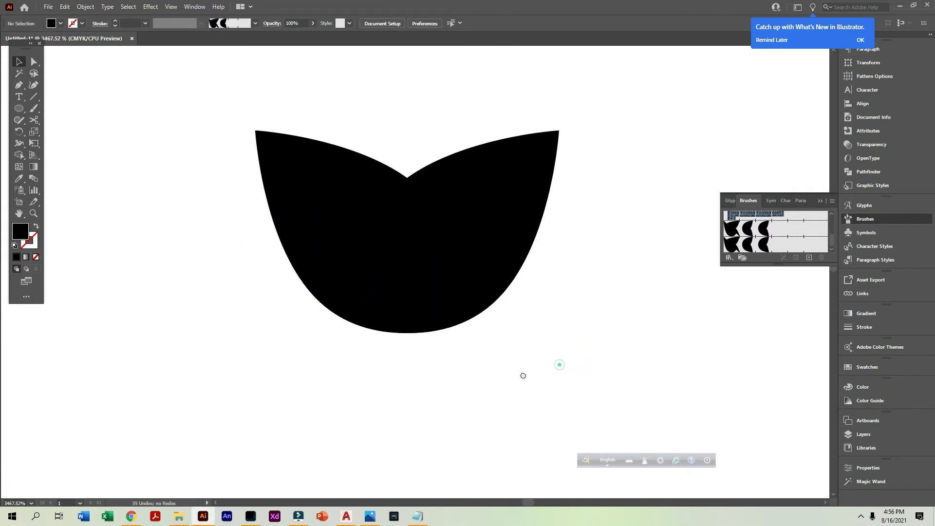
Give the right leaf of the smallest pair a white stroke with a weight of 0.7 pt
click(508, 258)
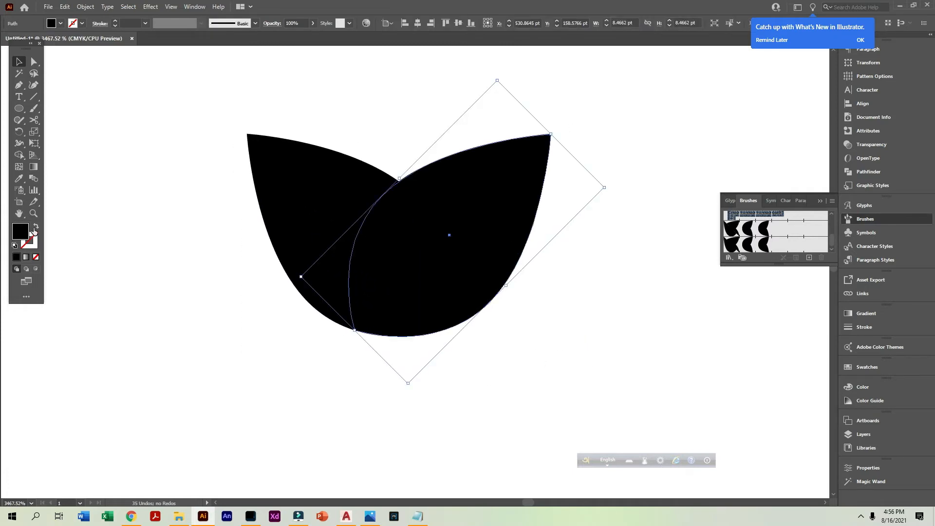
click(81, 23)
click(20, 40)
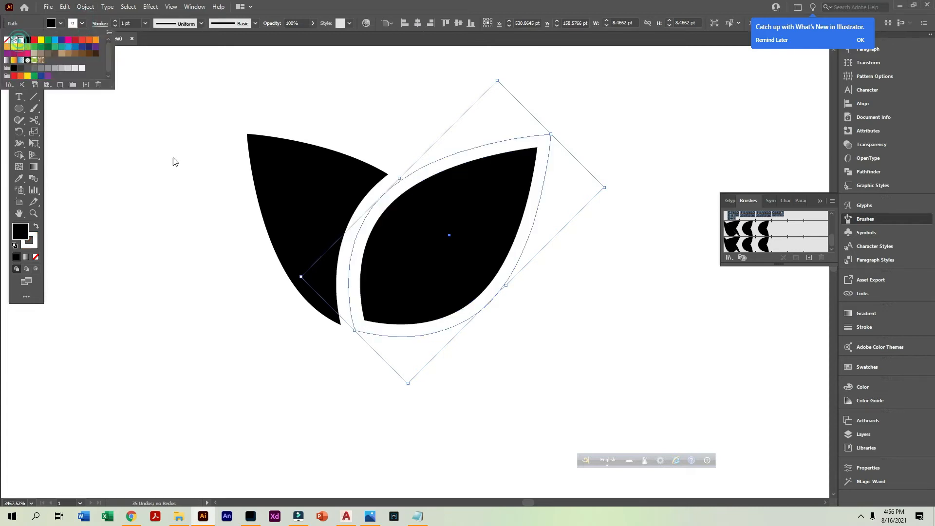
click(142, 35)
click(129, 23)
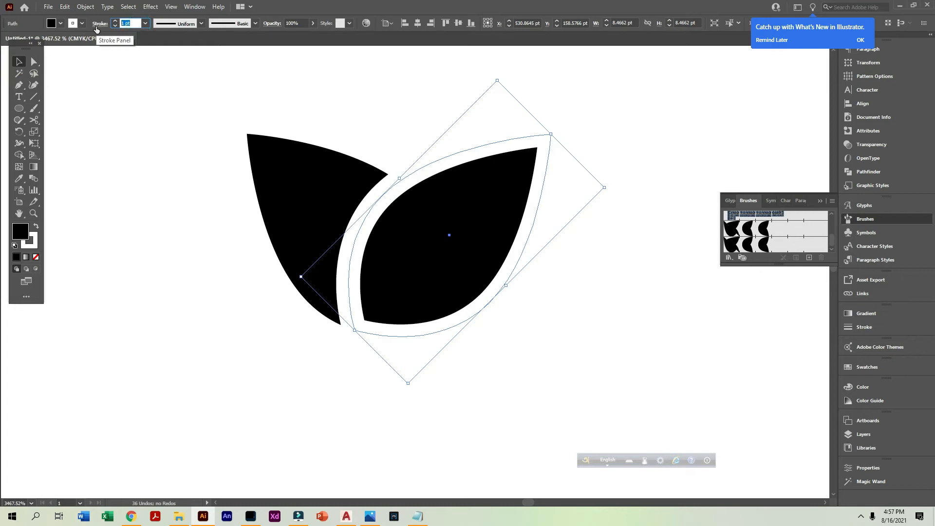
text(0.7)
key(Return)
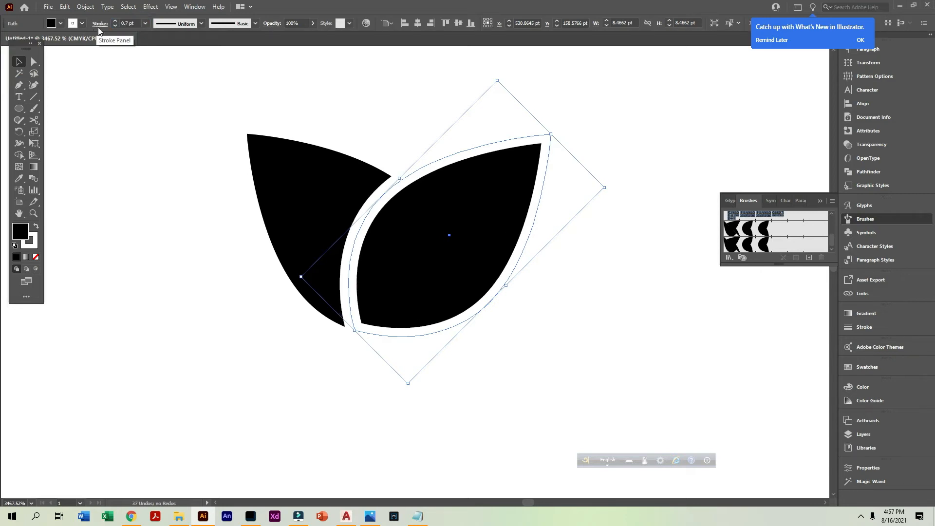
Expand the right leaf's fill and stroke into separate shapes
click(145, 240)
alt+click(379, 279)
alt+click(455, 297)
drag(192, 167, 511, 329)
click(556, 341)
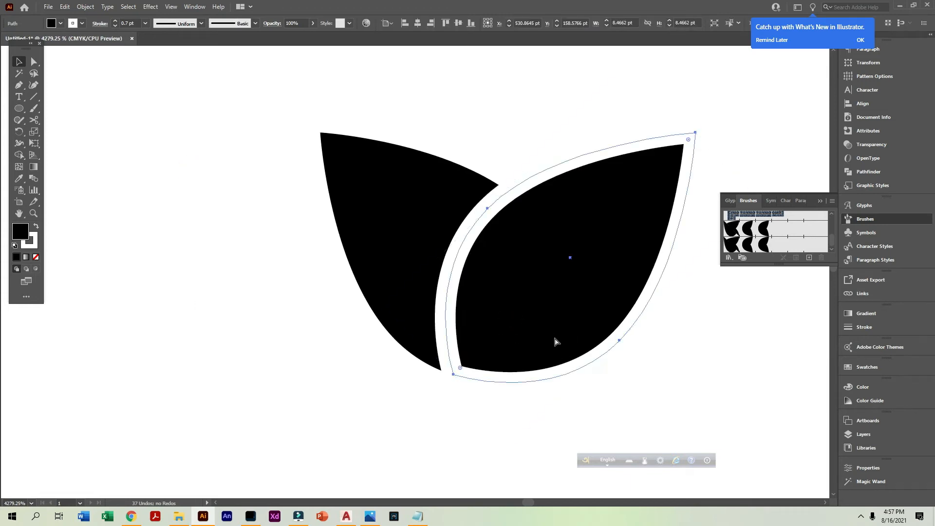
click(89, 6)
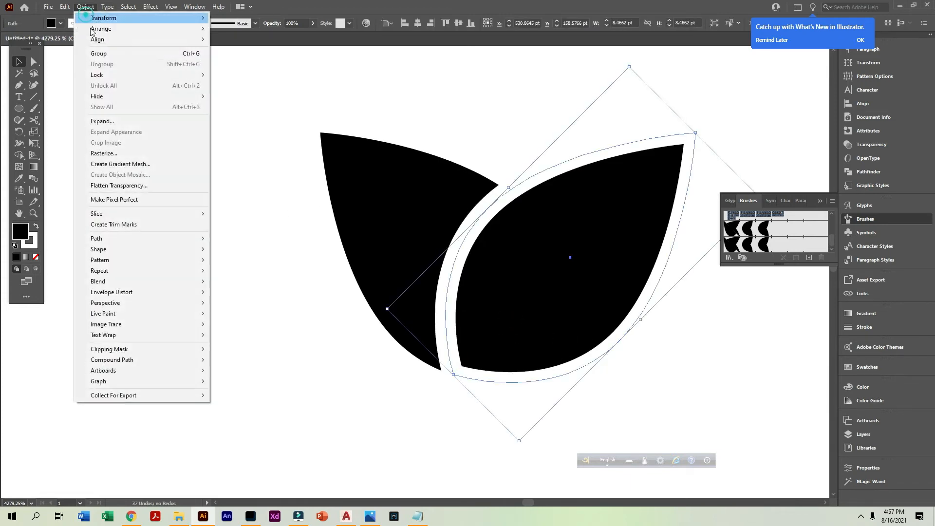
click(120, 126)
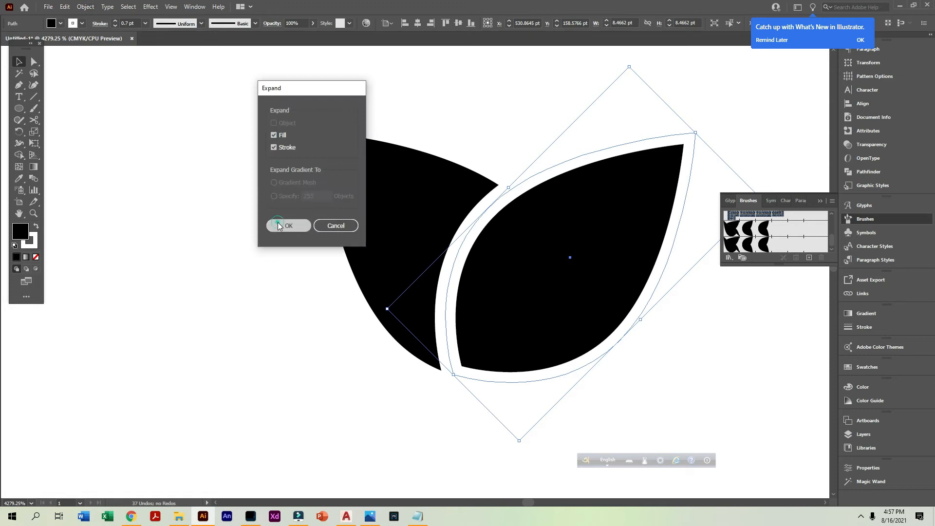
click(279, 225)
Merge the pieces of the expanded outline into one ring around the right leaf with the Shape Builder
click(19, 154)
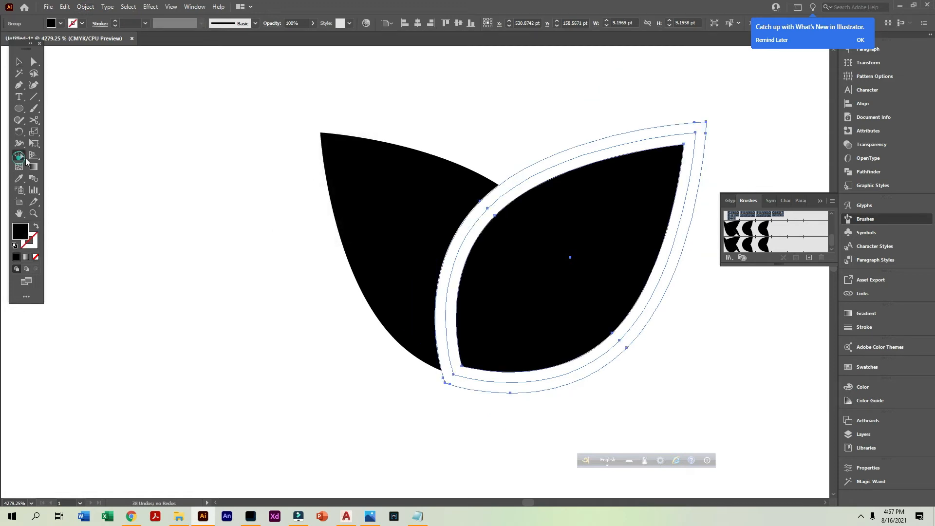
click(552, 166)
click(549, 162)
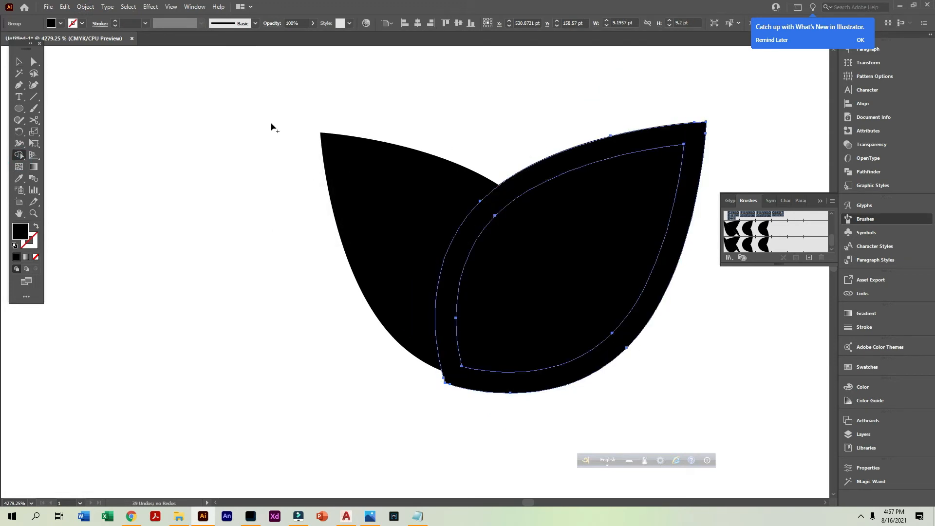
Remove the ring regions from the two overlapping leaves with the Shape Builder, leaving a curved gap between them
click(18, 62)
drag(217, 207, 604, 368)
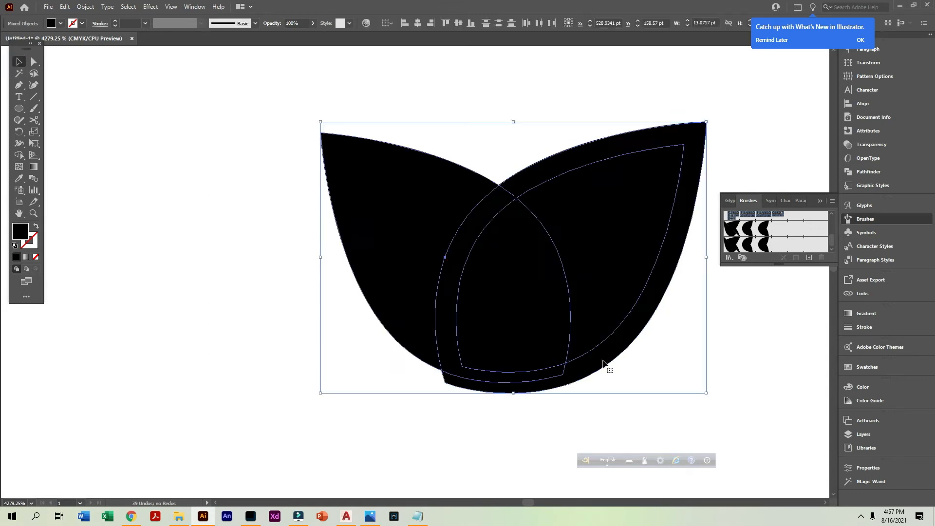
drag(541, 338, 379, 334)
click(18, 154)
drag(381, 162, 339, 198)
mouse_move(365, 340)
mouse_down()
mouse_move(353, 287)
mouse_move(402, 215)
mouse_up()
click(17, 60)
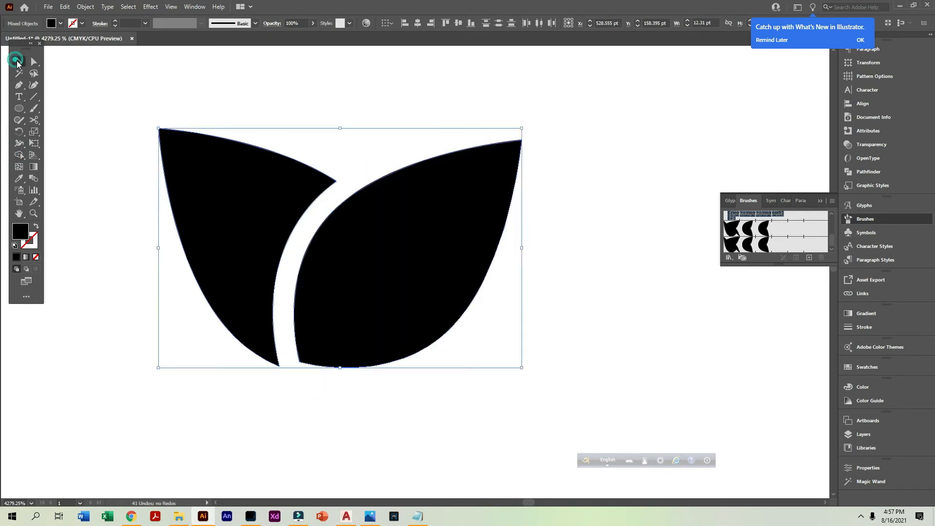
click(125, 312)
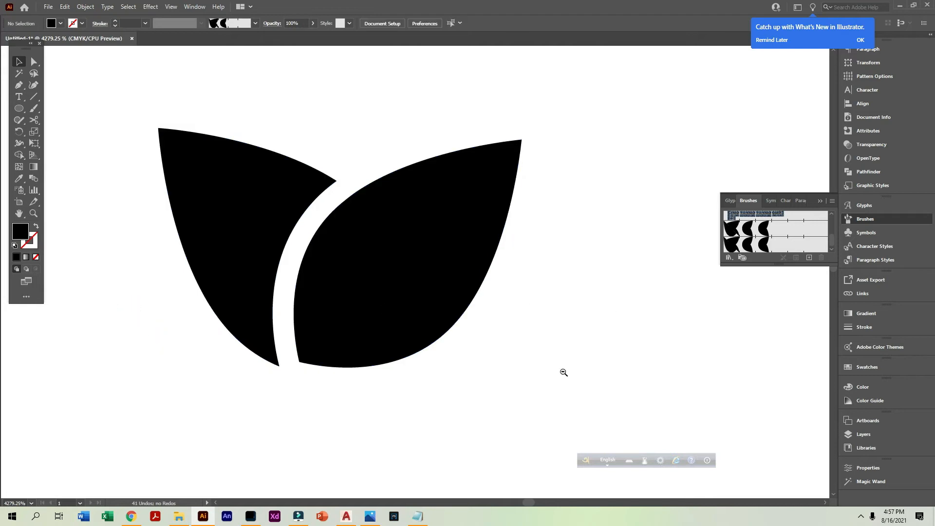
Rotate the split leaf pair 90° clockwise so its tips point right
ctrl+alt+click(478, 359)
ctrl+alt+click(478, 358)
ctrl+alt+click(478, 358)
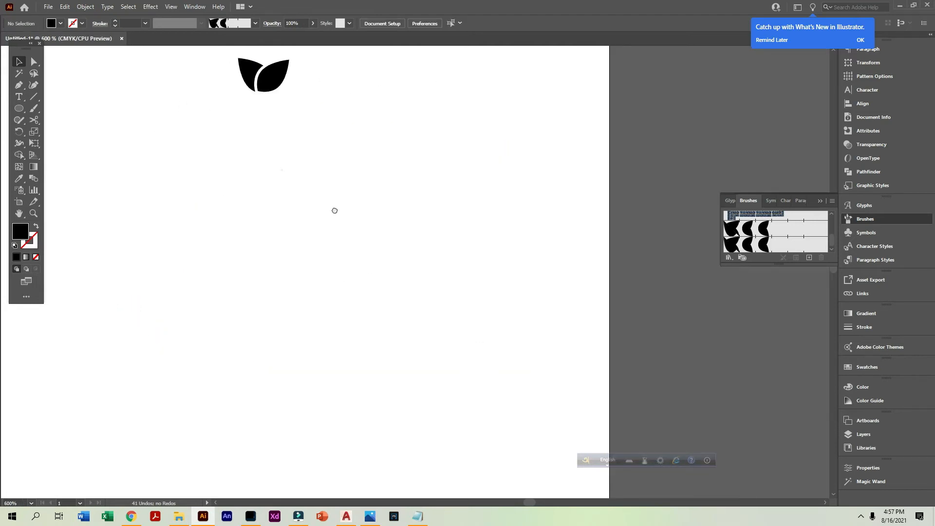
ctrl+alt+click(438, 242)
drag(285, 198, 485, 317)
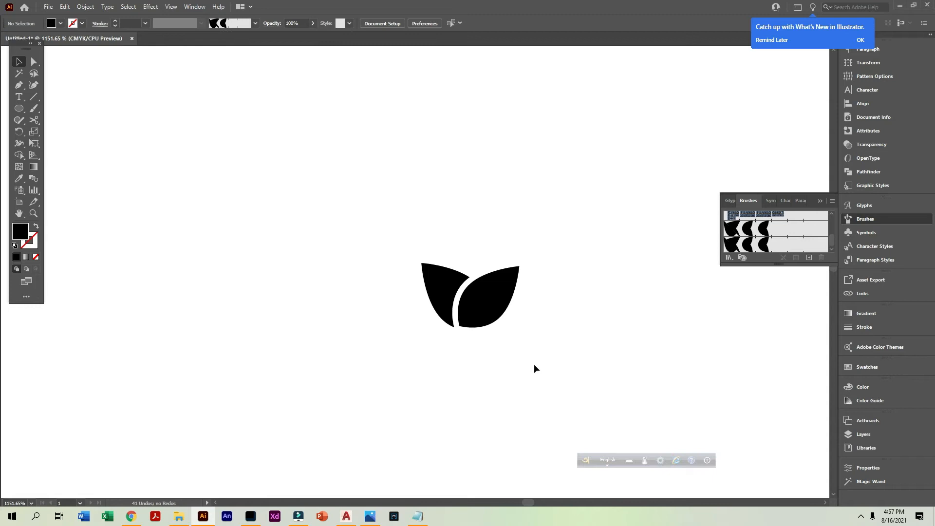
drag(534, 369, 326, 241)
drag(521, 259, 517, 343)
Create a pattern brush from the rotated split leaf pair, keeping the name Pattern Brush 3 and the default options
ctrl+alt+click(458, 346)
ctrl+alt+click(458, 345)
ctrl+alt+click(457, 346)
ctrl+alt+click(458, 345)
ctrl+alt+click(457, 345)
drag(313, 267, 519, 289)
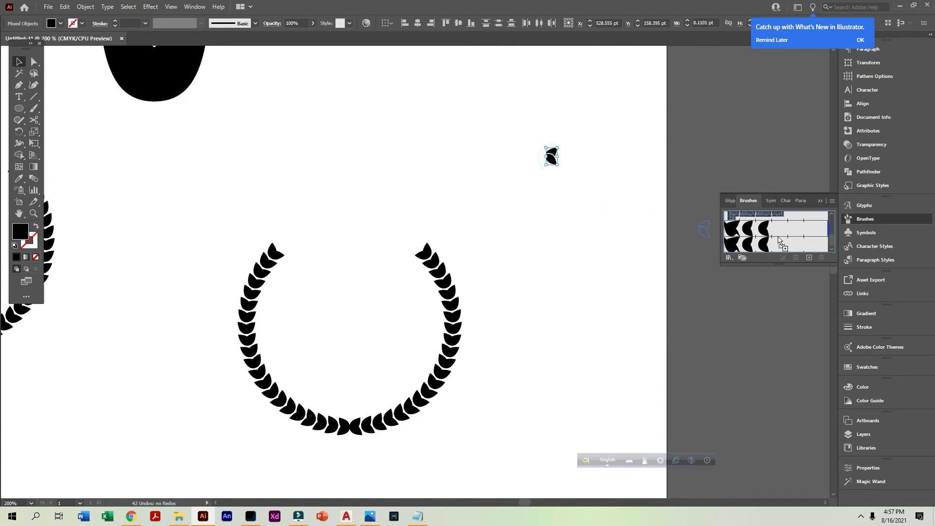
drag(778, 240, 779, 241)
click(297, 220)
click(289, 240)
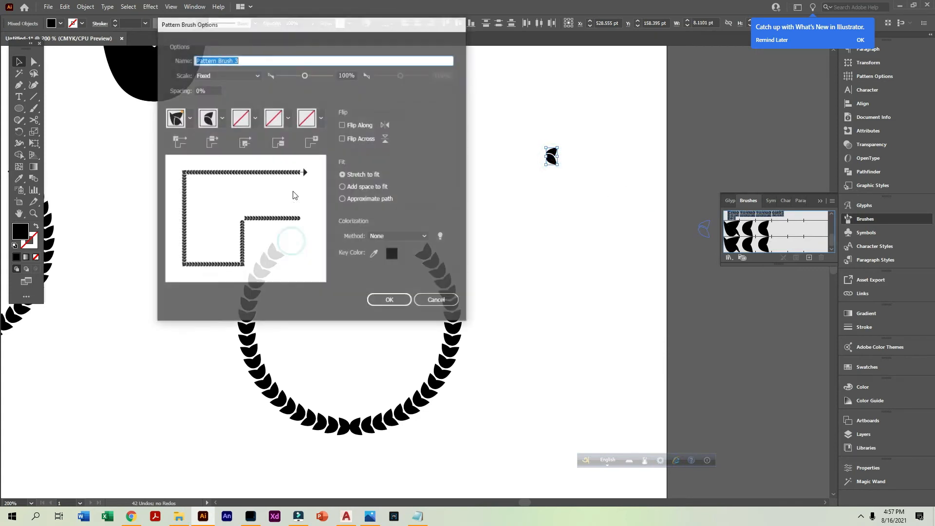
click(209, 121)
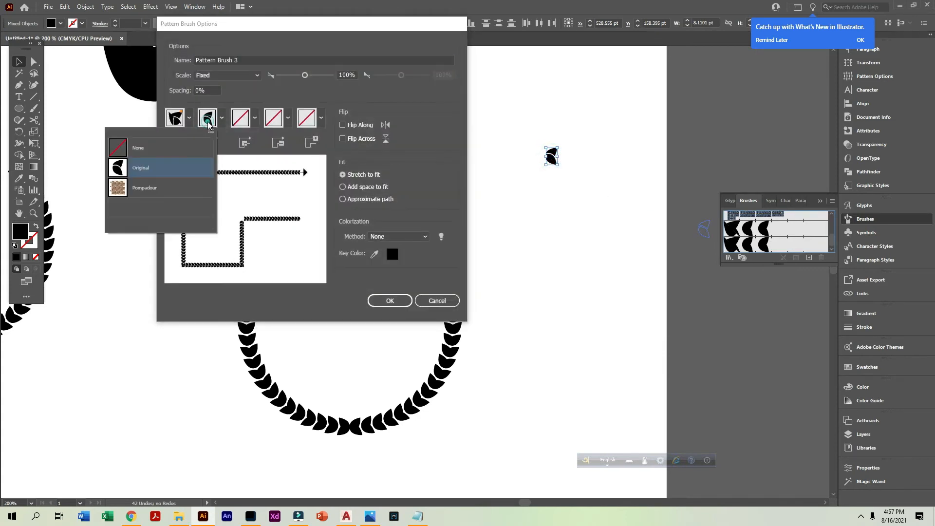
click(395, 309)
click(393, 299)
Apply the new split-leaf pattern brush to both halves of the wreath on the right
drag(349, 380, 612, 371)
drag(382, 363, 221, 303)
drag(271, 158, 648, 469)
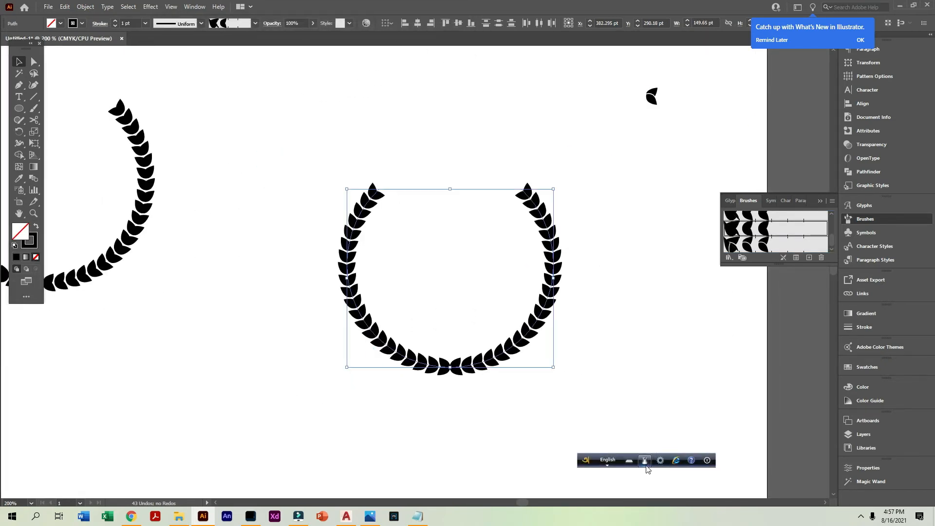
click(775, 248)
click(650, 348)
Examine the leaf shapes and gaps along the newly brushed wreath up close and on the whole artboard
drag(345, 204, 695, 420)
drag(560, 258, 556, 363)
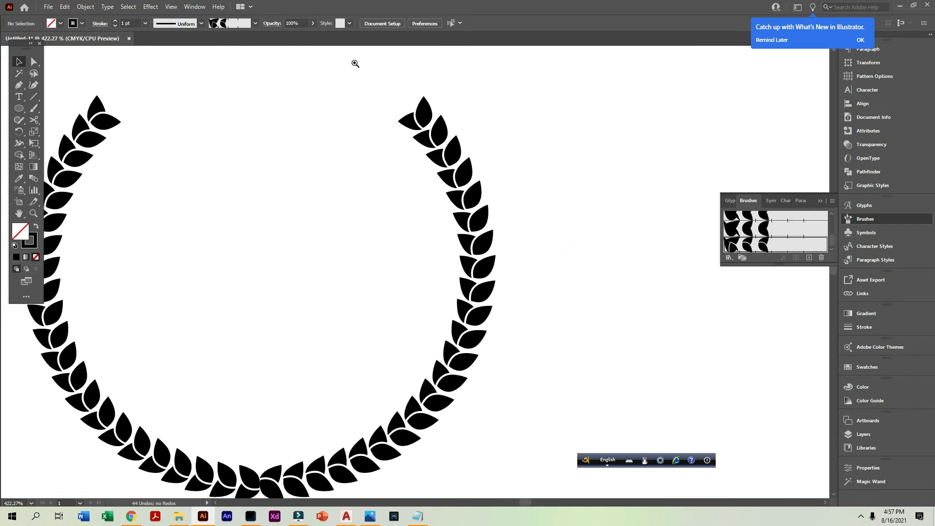
drag(355, 64, 521, 204)
ctrl+alt+click(443, 369)
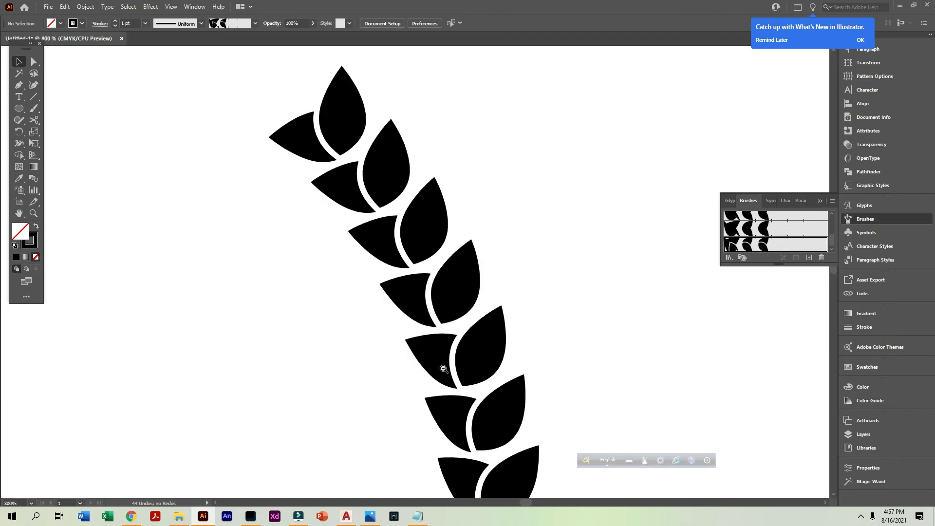
ctrl+alt+click(443, 369)
ctrl+alt+click(443, 369)
ctrl+alt+click(443, 369)
ctrl+alt+click(443, 369)
ctrl+alt+click(443, 368)
ctrl+alt+click(443, 368)
drag(371, 263, 441, 420)
drag(499, 336, 705, 345)
ctrl+alt+click(450, 315)
ctrl+alt+click(450, 315)
drag(471, 306, 347, 355)
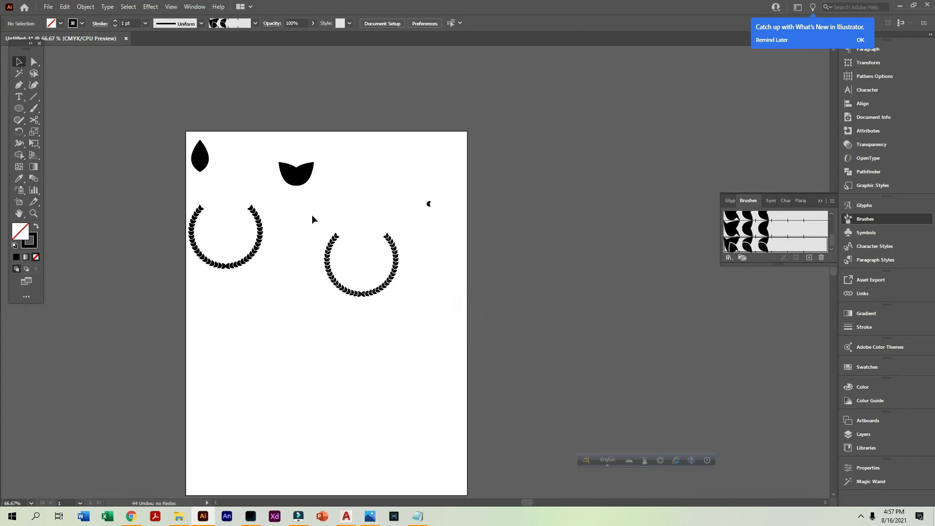
Set the stroke weight of both halves of the split-leaf wreath to 3 pt
drag(312, 216, 423, 351)
click(145, 24)
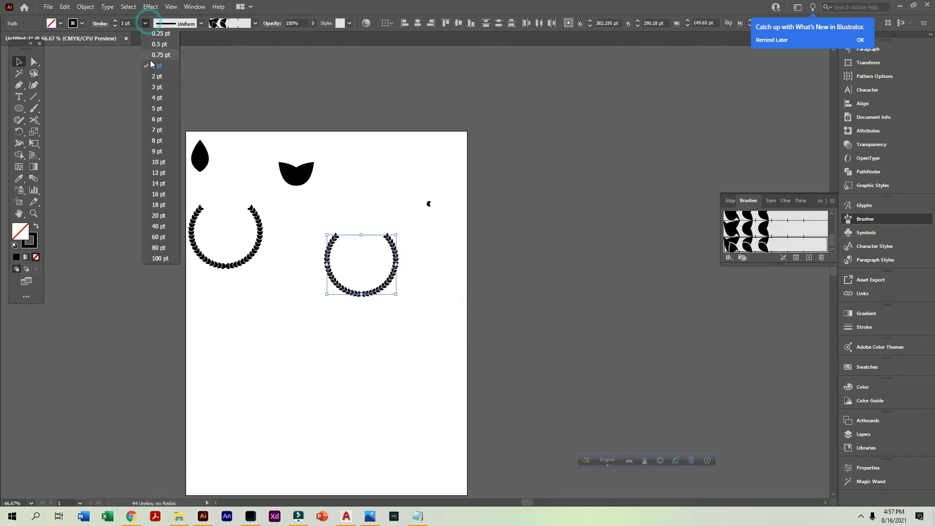
click(155, 89)
click(457, 358)
drag(515, 363, 516, 365)
drag(464, 276, 524, 379)
Set the stroke weight of both halves of the split-leaf wreath to 2 pt
drag(191, 220, 116, 139)
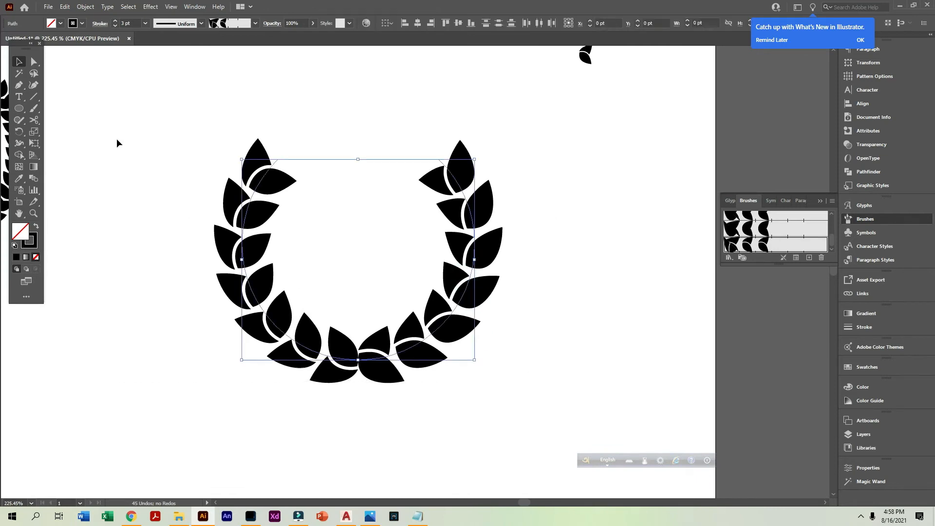
click(145, 23)
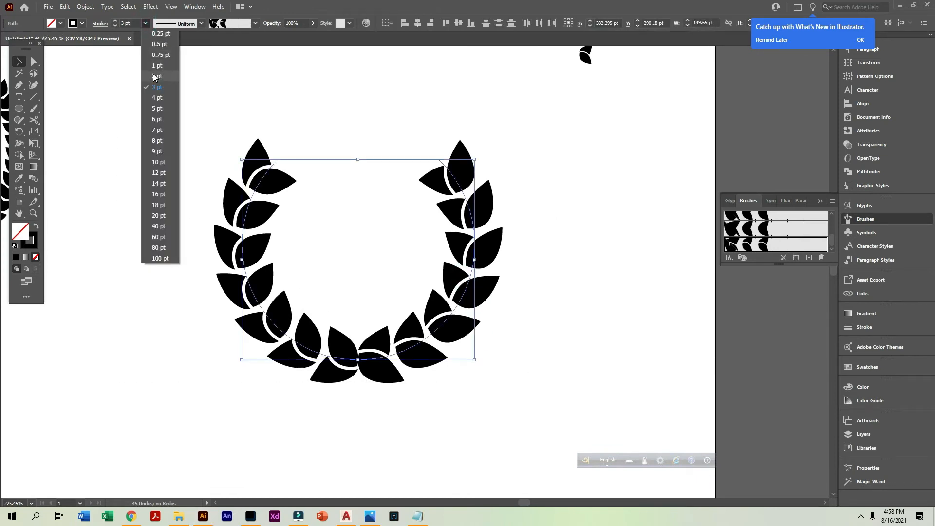
click(157, 76)
click(266, 131)
Expand the appearance of both halves of the split-leaf wreath
scroll(438, 335, down, 4)
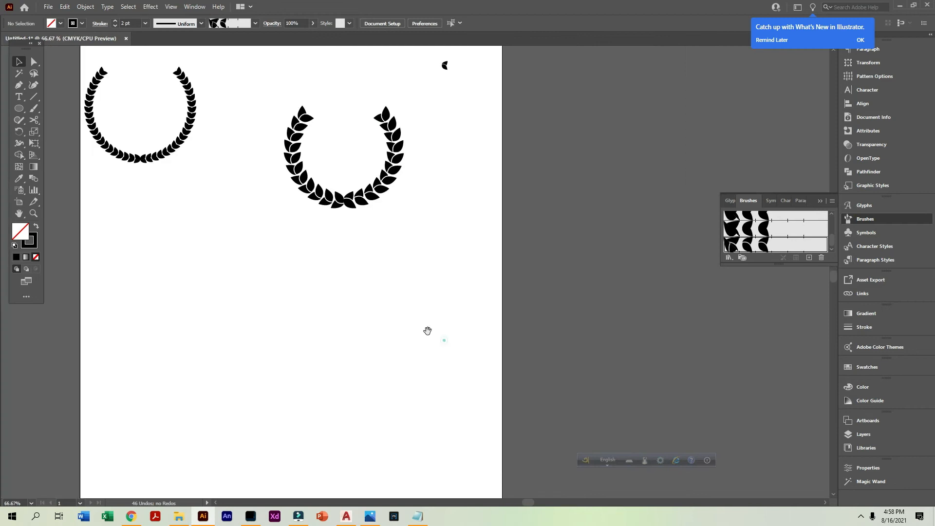
drag(380, 275, 391, 327)
drag(314, 150, 451, 290)
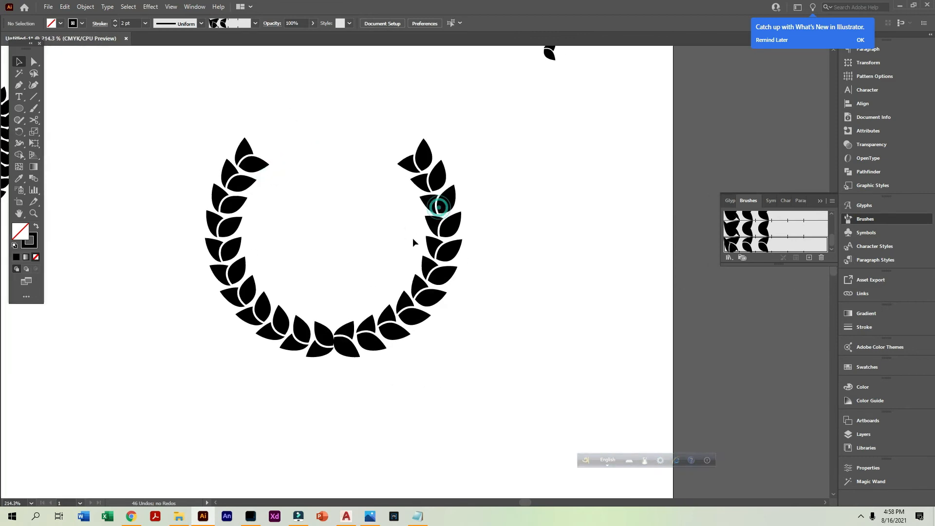
click(438, 229)
shift+click(225, 254)
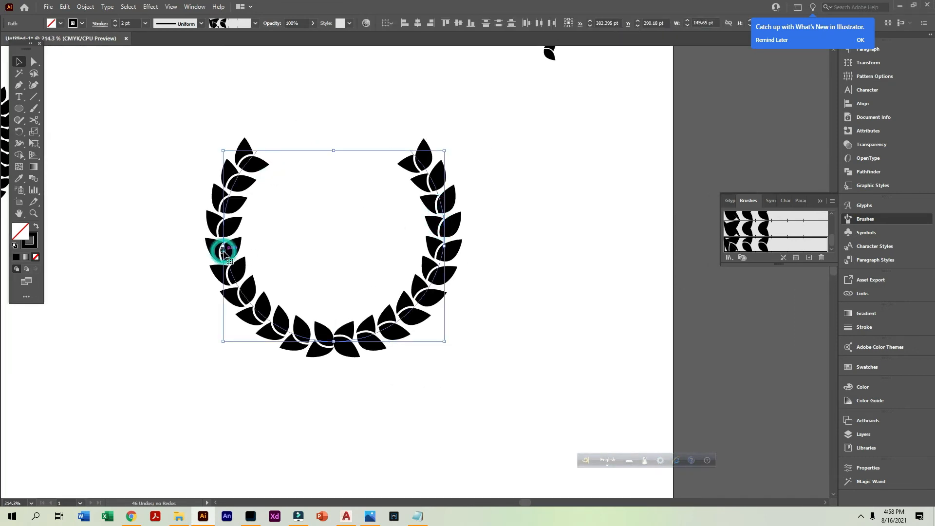
click(78, 7)
click(114, 128)
click(156, 160)
Fill both halves of the expanded wreath with the dark green swatch
click(235, 218)
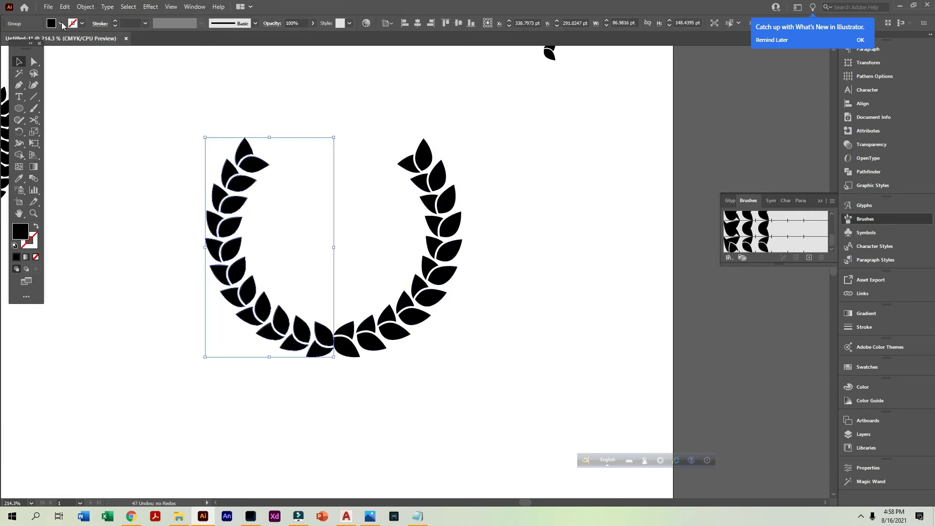
click(61, 23)
click(48, 54)
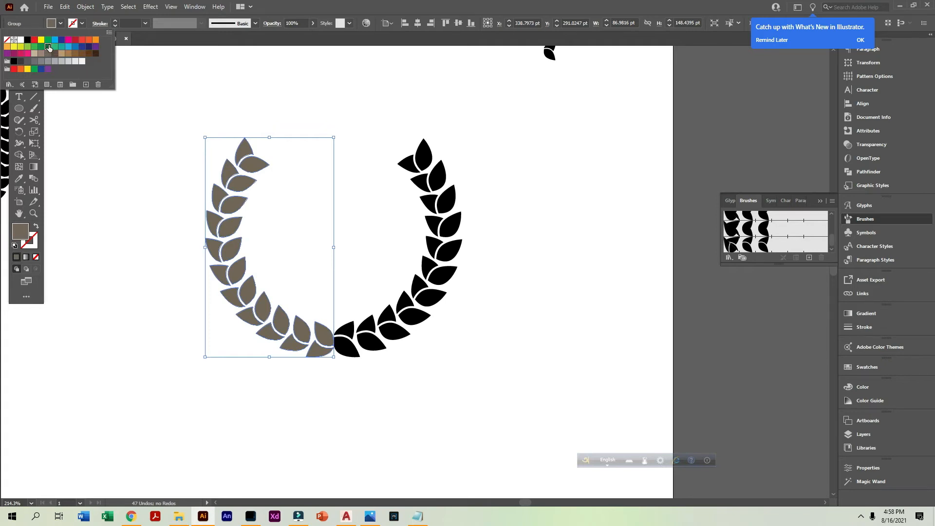
click(43, 48)
click(345, 115)
click(450, 266)
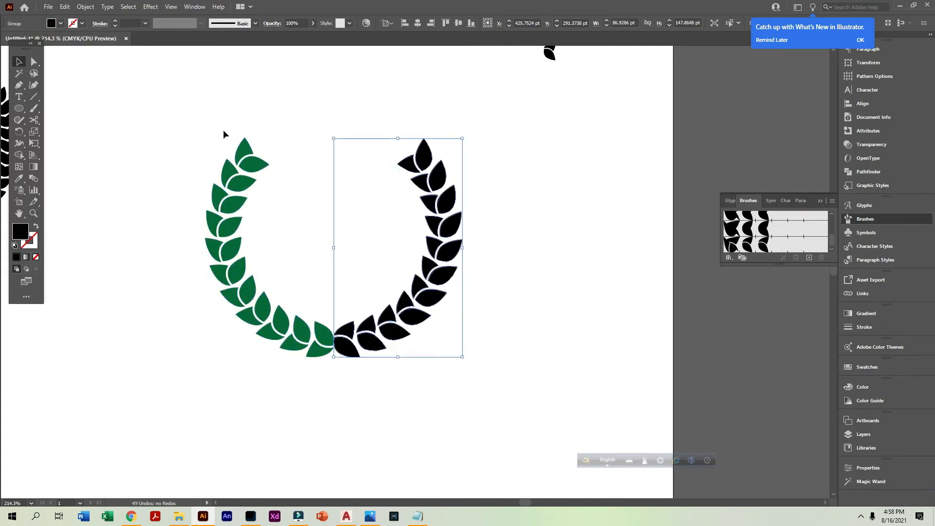
click(61, 24)
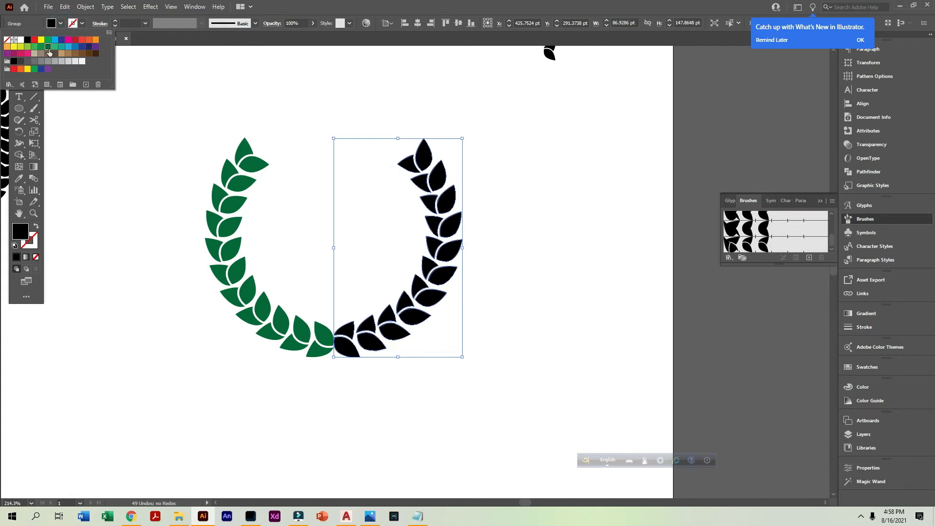
click(47, 49)
click(122, 276)
Move the green wreath off the artboard to its left side
scroll(413, 329, down, 4)
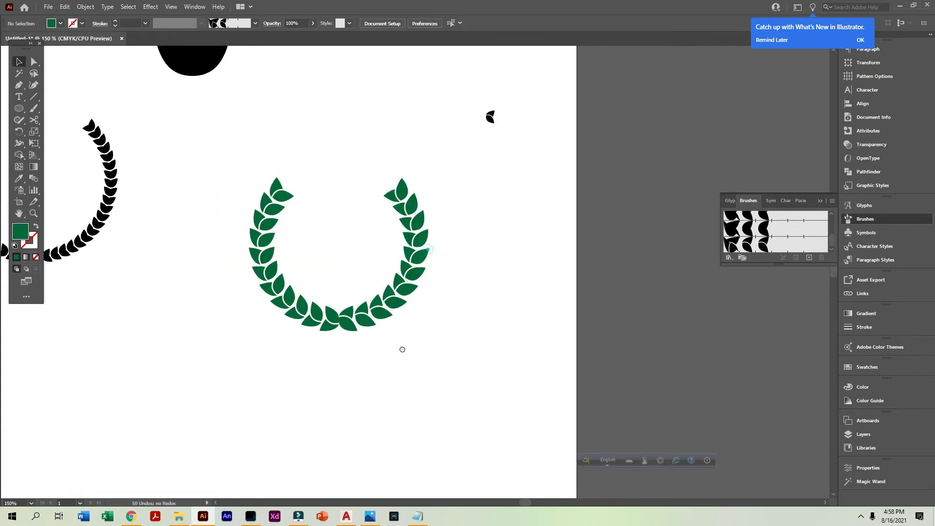
drag(499, 354, 377, 260)
drag(397, 299, 155, 273)
click(483, 351)
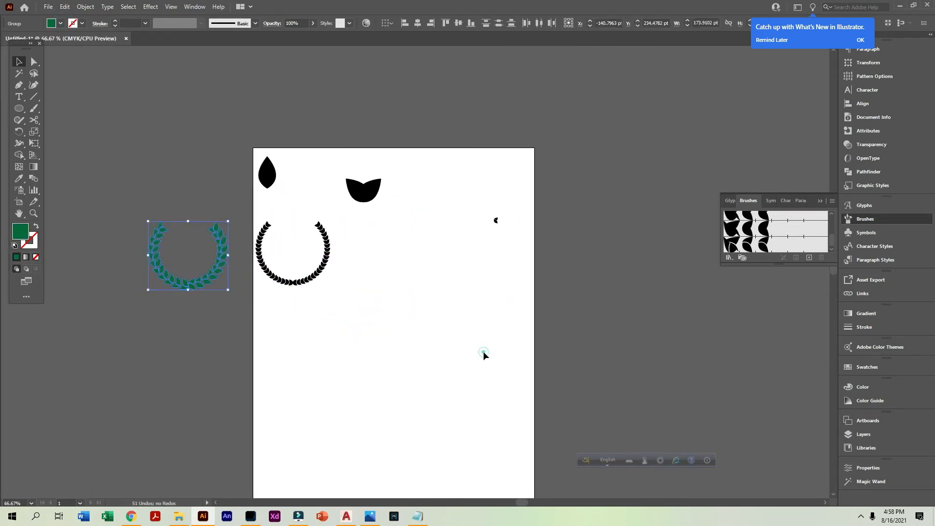
Duplicate the rotated split leaf pair, placing the copy to the left of the original
drag(461, 195, 553, 273)
drag(300, 157, 407, 266)
drag(536, 301, 323, 105)
drag(408, 146, 139, 145)
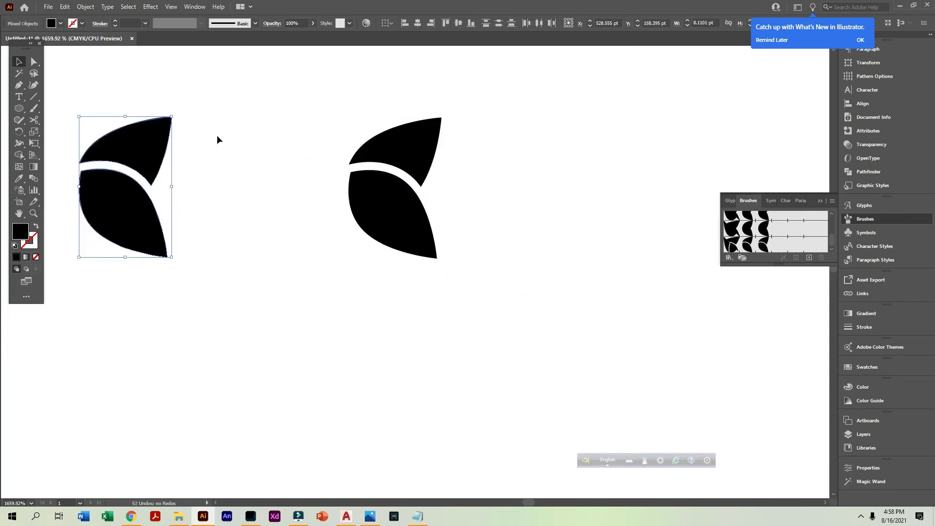
drag(177, 114, 52, 135)
drag(115, 179, 374, 223)
drag(278, 138, 506, 321)
Draw a black ellipse about 9 pt wide and 18.7 pt tall in the empty area below the leaf pairs
drag(630, 390, 474, 366)
ctrl+alt+click(475, 369)
ctrl+alt+click(475, 369)
ctrl+alt+click(473, 367)
ctrl+alt+click(458, 241)
ctrl+alt+click(458, 241)
ctrl+alt+click(474, 316)
ctrl+alt+click(472, 390)
ctrl+click(392, 273)
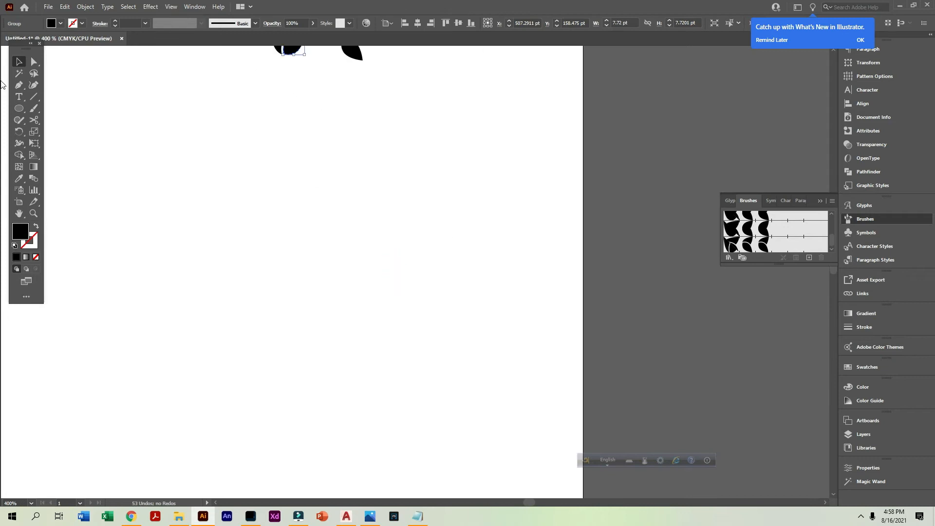
click(25, 107)
drag(267, 156, 292, 208)
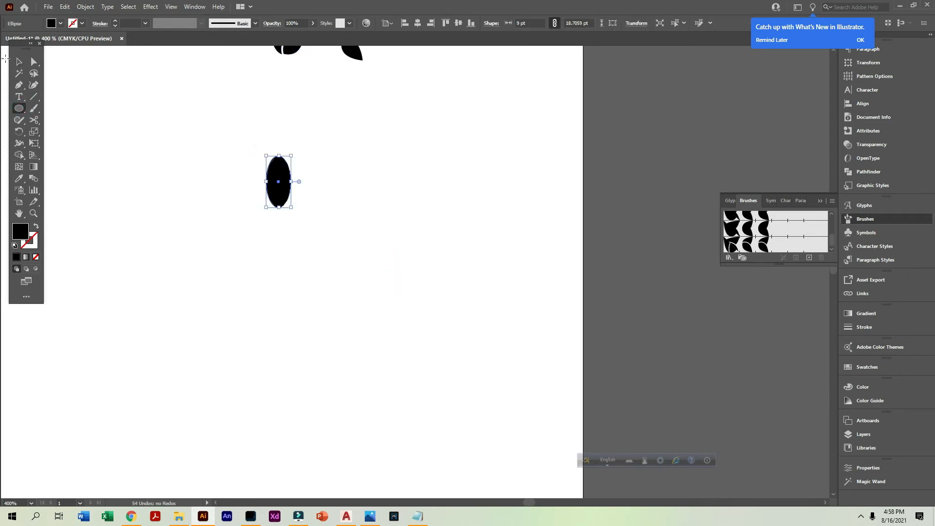
Convert the ellipse's bottom and top anchor points to corner points to form a leaf shape
click(18, 60)
drag(189, 117, 436, 314)
key(a)
drag(371, 293, 302, 248)
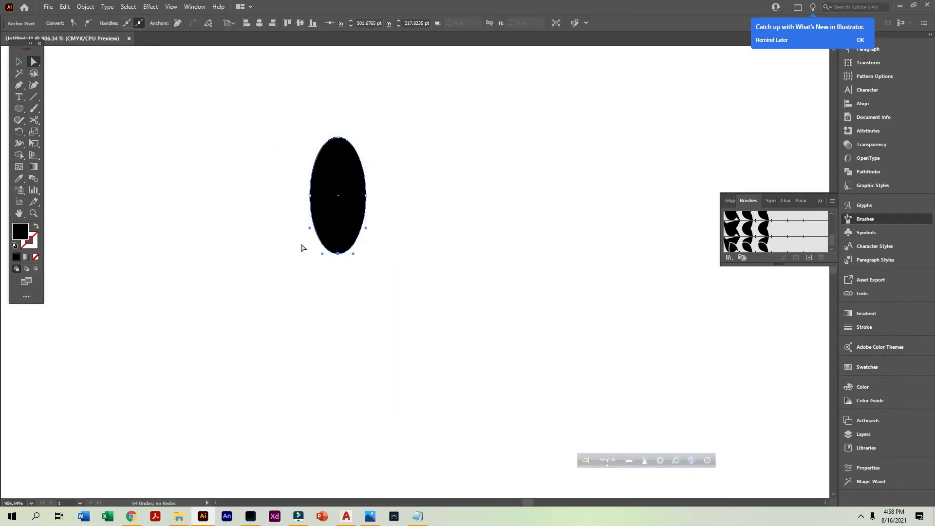
click(72, 23)
drag(298, 109, 372, 151)
click(73, 23)
Nudge the leaf's two side anchor points down so its widest part sits below the middle
drag(279, 200, 401, 188)
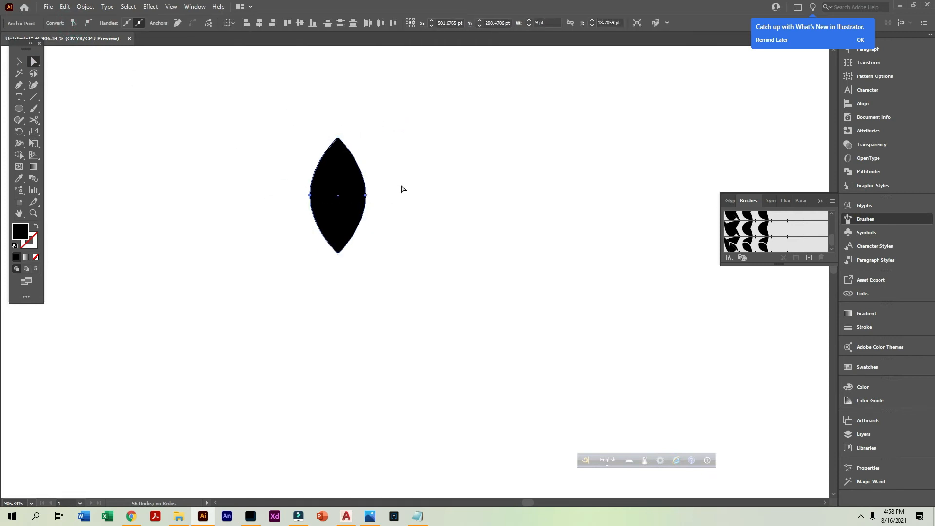
key(Down)
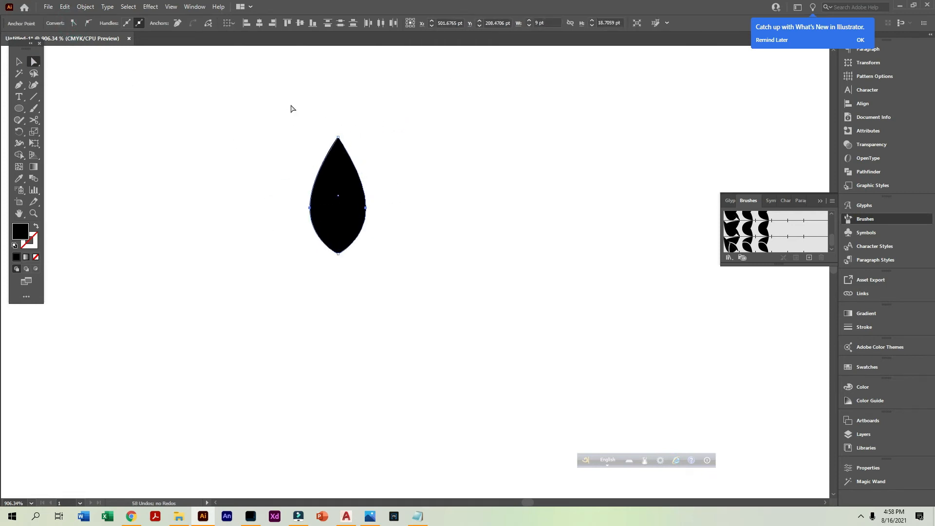
click(19, 62)
click(209, 157)
Duplicate the black leaf, placing the copy to the right of the original
drag(256, 129, 347, 209)
scroll(346, 209, up, 2)
drag(428, 259, 558, 238)
drag(562, 272, 248, 244)
Divide the leaf copy into two ungrouped halves along a vertical line drawn from its bottom tip to its top tip
key(backslash)
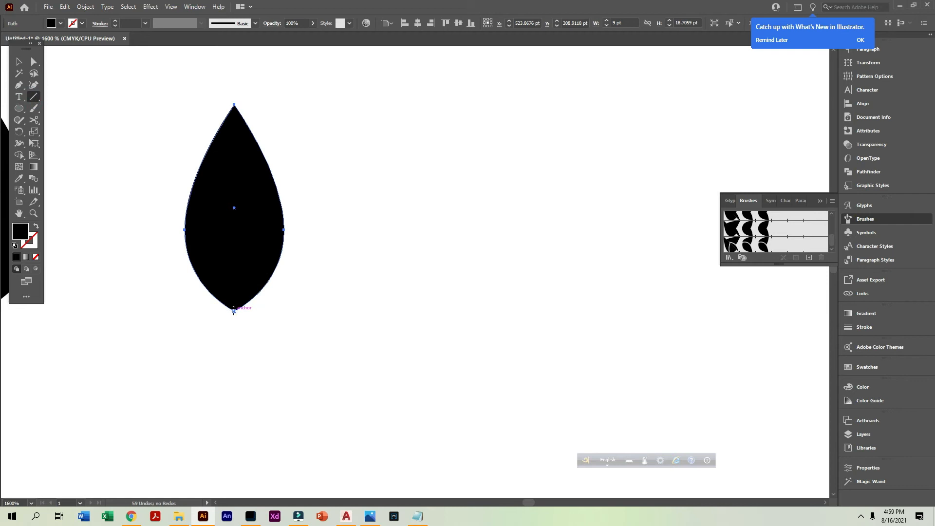
drag(233, 310, 234, 106)
key(v)
drag(132, 150, 273, 290)
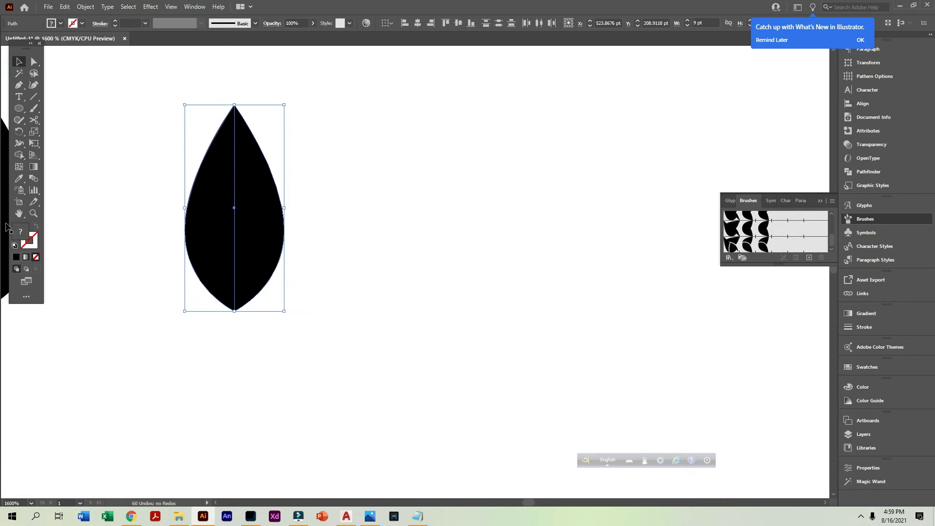
click(858, 174)
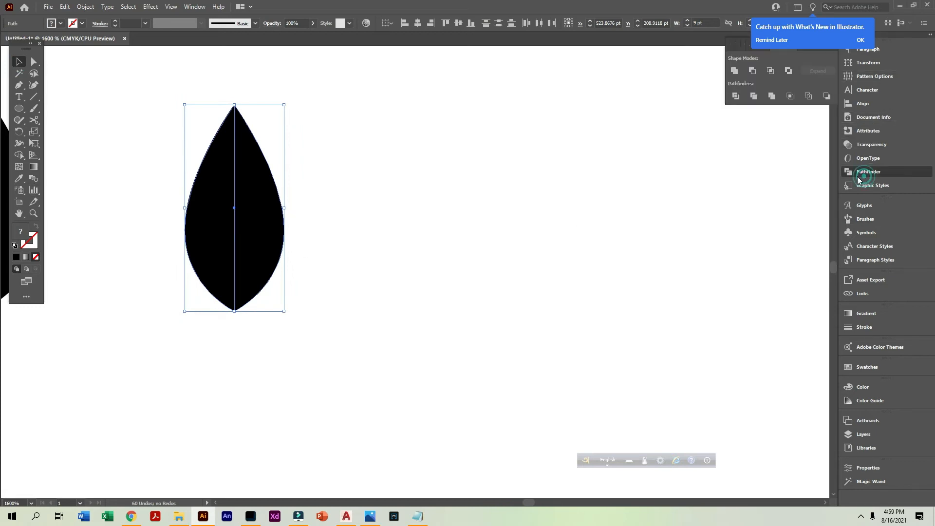
click(735, 95)
right_click(236, 209)
click(284, 297)
click(312, 241)
Fill the leaf's right half with the dark green swatch and its left half with the C=85 M=10 Y=100 K=10 green swatch
click(261, 235)
click(59, 23)
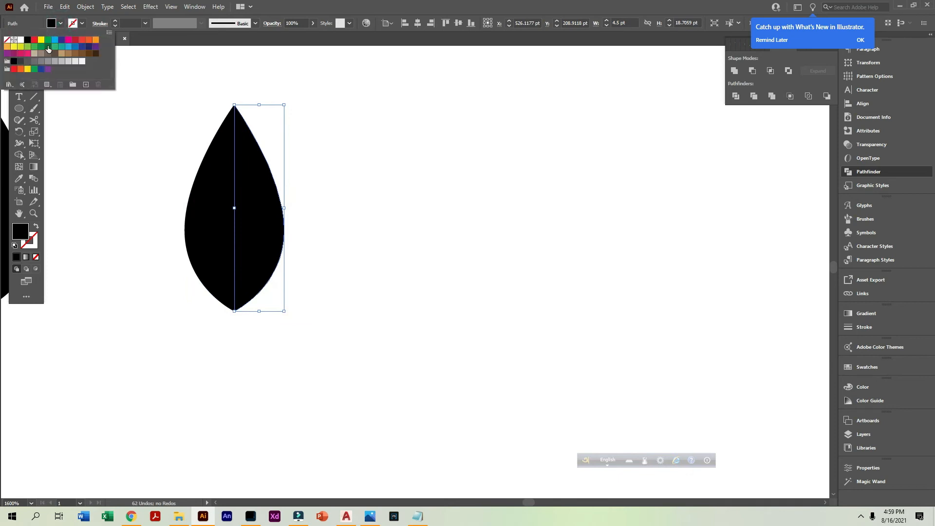
click(48, 45)
click(147, 200)
click(209, 219)
click(61, 23)
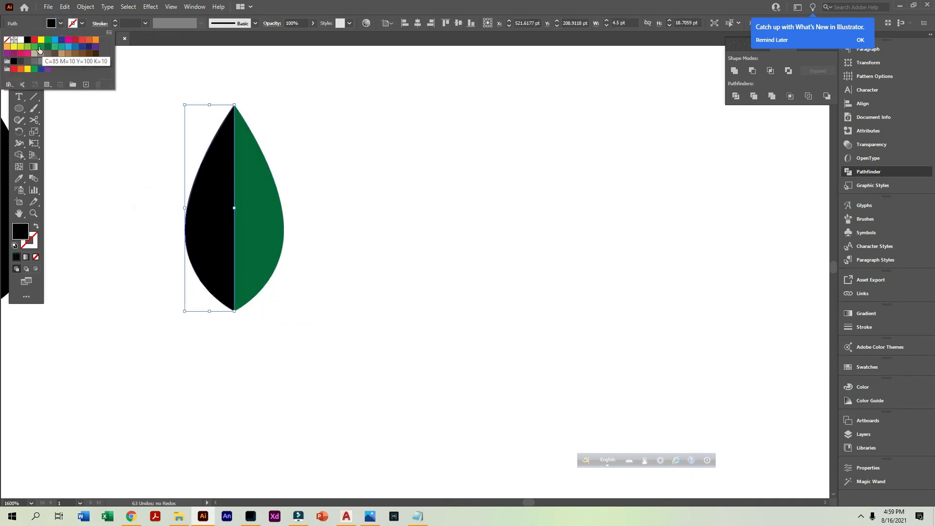
click(40, 49)
click(129, 219)
Duplicate the two-tone green leaf, placing the copy to the right of the original
scroll(308, 264, up, 1)
drag(362, 280, 243, 282)
drag(331, 294, 472, 260)
scroll(385, 143, right, 3)
Draw a diagonal vein from the leaf copy's bottom tip into its right half, about 2.25 by 4.59 pt, with a 0.1 pt black stroke
click(33, 96)
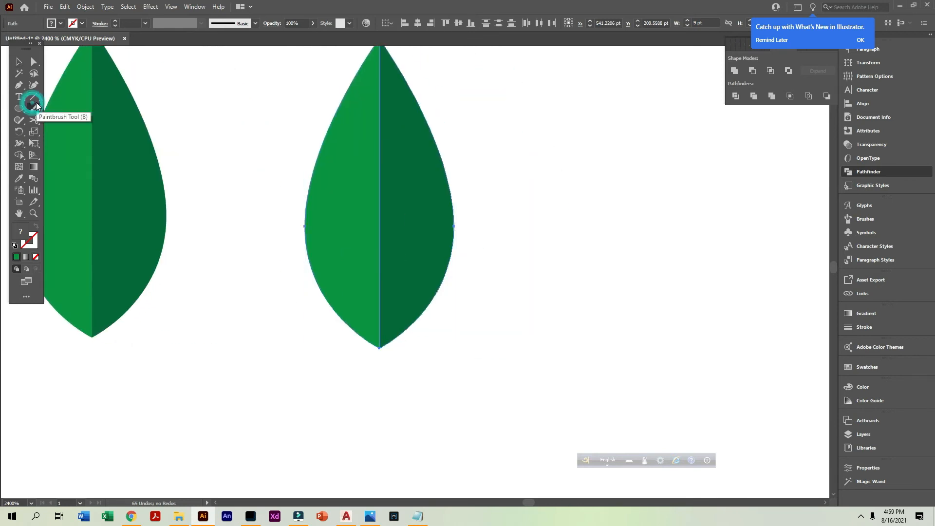
mouse_move(380, 346)
mouse_down()
mouse_move(409, 272)
mouse_move(417, 272)
mouse_up()
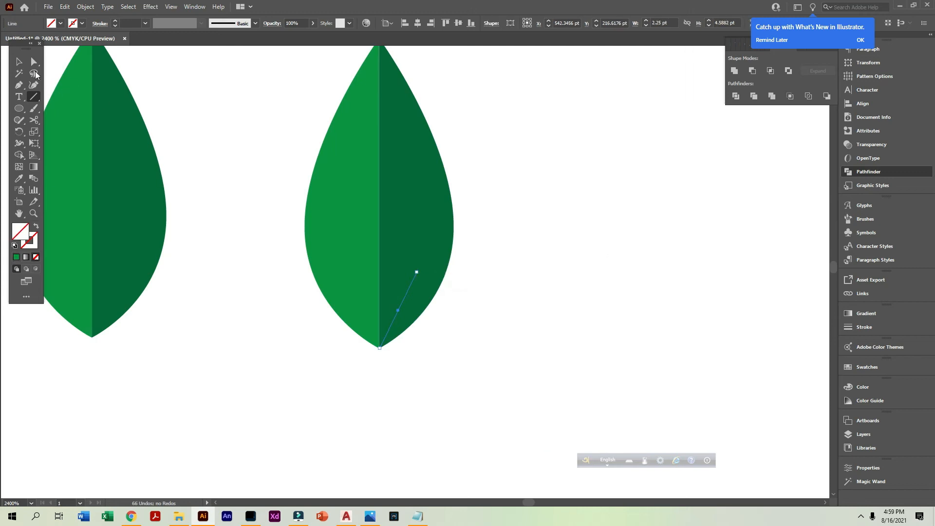
click(73, 23)
click(28, 39)
click(131, 23)
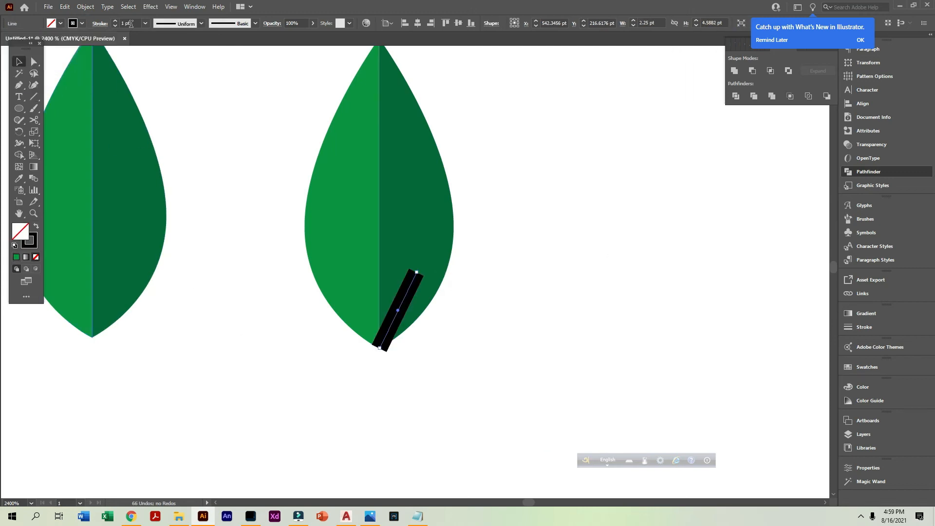
text(0.1)
key(Return)
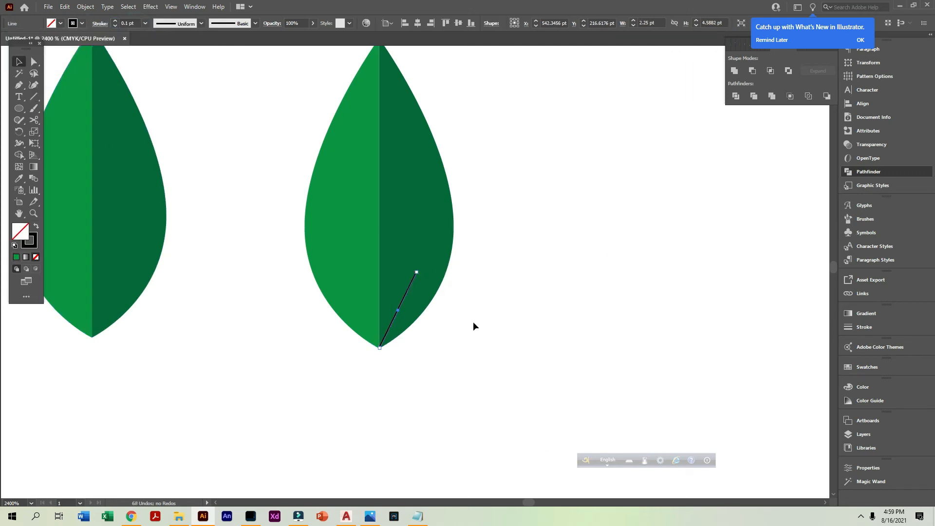
click(476, 325)
Copy the vein upward twice along the leaf's center line and shorten the top copy to fit the leaf
drag(405, 298, 409, 205)
key(ctrl+d)
key(a)
drag(416, 83, 408, 104)
click(414, 281)
shift+click(396, 221)
click(23, 62)
drag(392, 133, 550, 139)
key(ctrl+z)
Duplicate the three veins to the right of the leaf and reflect the copies across the vertical axis
shift+click(411, 282)
shift+click(409, 193)
drag(405, 200, 552, 210)
right_click(552, 210)
mouse_move(600, 351)
click(682, 385)
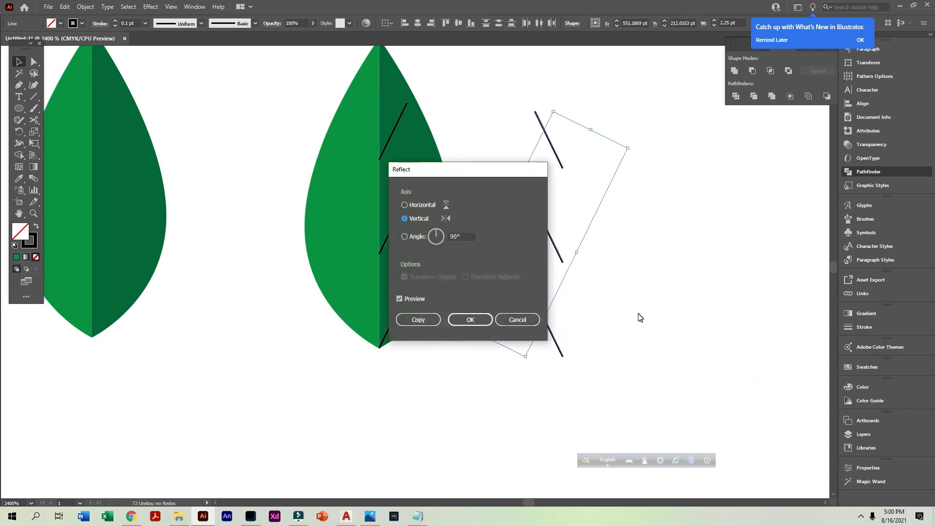
click(469, 319)
Move the reflected veins onto the leaf's left half, staggered against the right ones, and shorten the top one to fit
drag(554, 244, 368, 190)
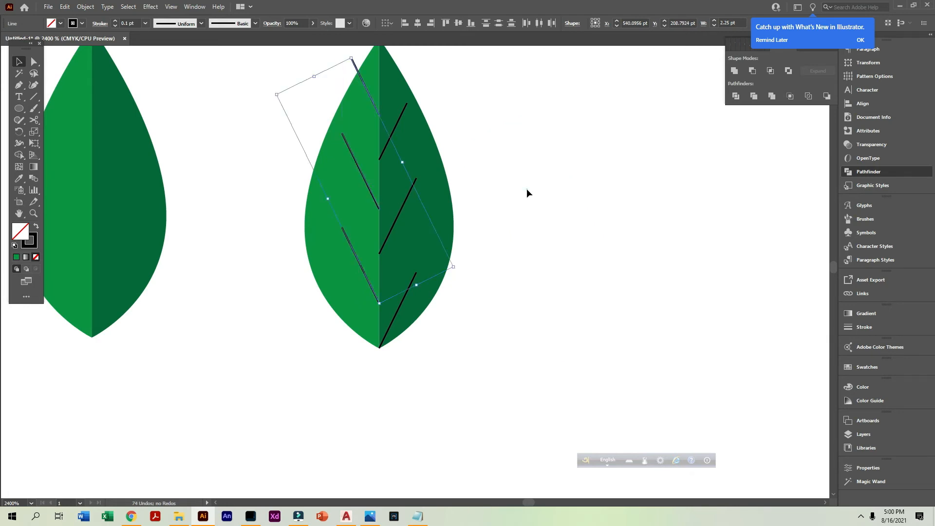
click(573, 195)
drag(316, 69, 442, 177)
click(321, 225)
key(a)
click(277, 131)
drag(300, 181, 302, 186)
click(275, 172)
scroll(396, 343, down, 3)
drag(440, 355, 417, 355)
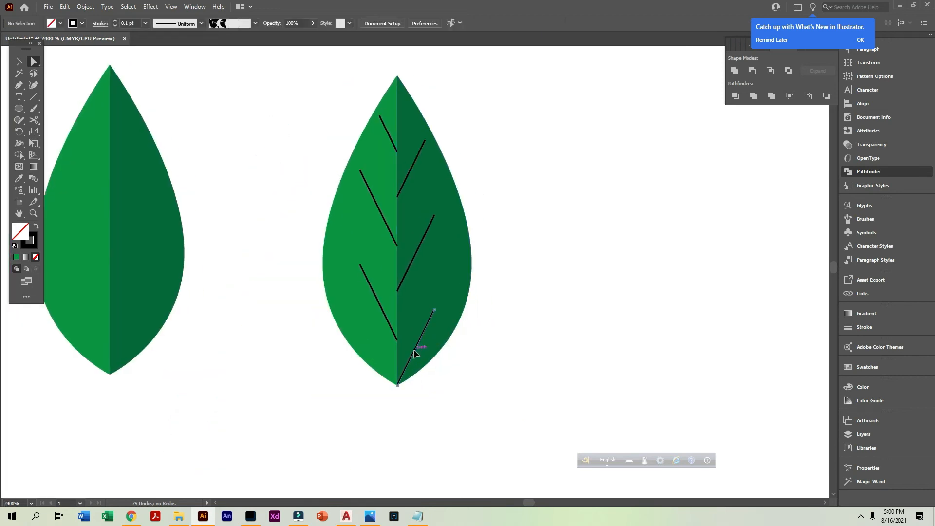
click(387, 322)
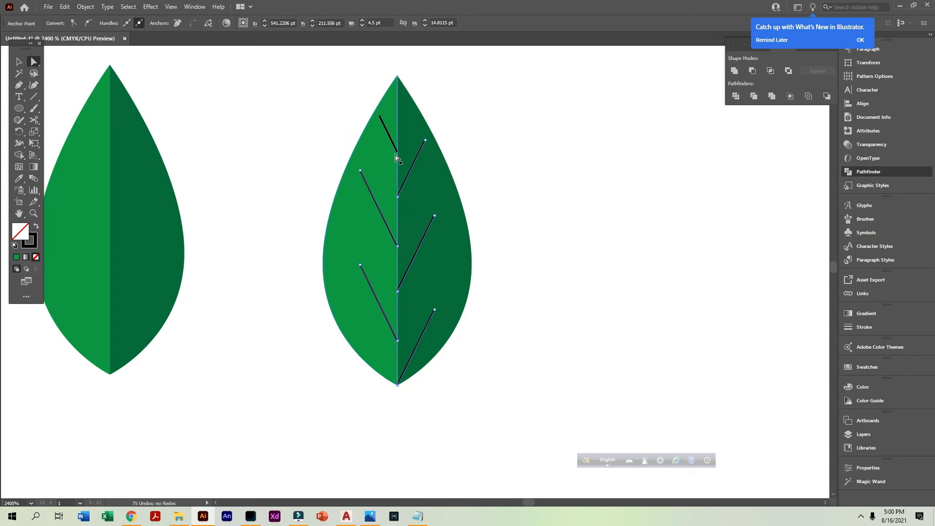
click(19, 61)
drag(412, 164, 550, 180)
key(ctrl+z)
Lock both green halves of the veined leaf
click(471, 270)
shift+click(344, 260)
key(ctrl+2)
Apply a tapered width profile to all six veins, thick at the center line and pointed at the outer ends
drag(289, 97, 507, 394)
click(201, 24)
click(187, 54)
click(284, 200)
key(ctrl+a)
click(201, 23)
click(177, 98)
click(550, 293)
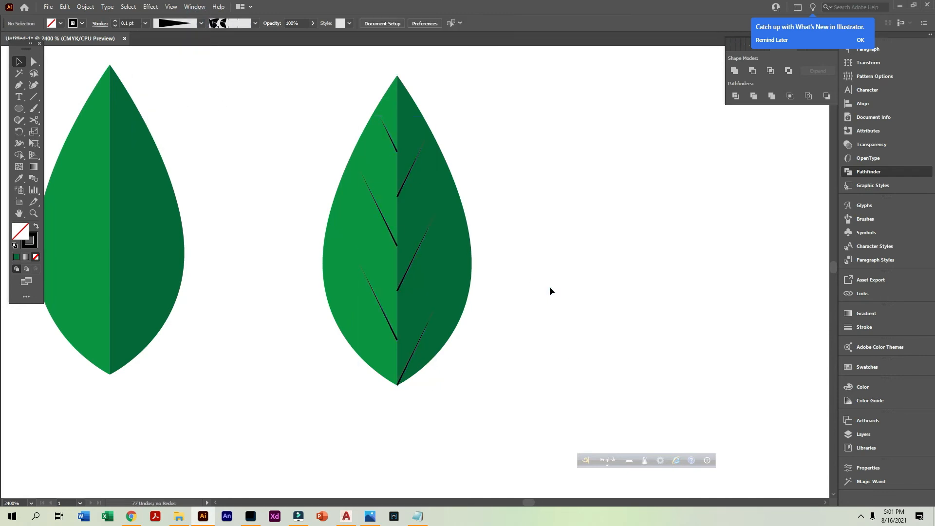
Apply the yellow-to-orange gradient swatch to the strokes of all six veins and open the gradient settings
drag(312, 119, 514, 445)
click(82, 23)
click(16, 59)
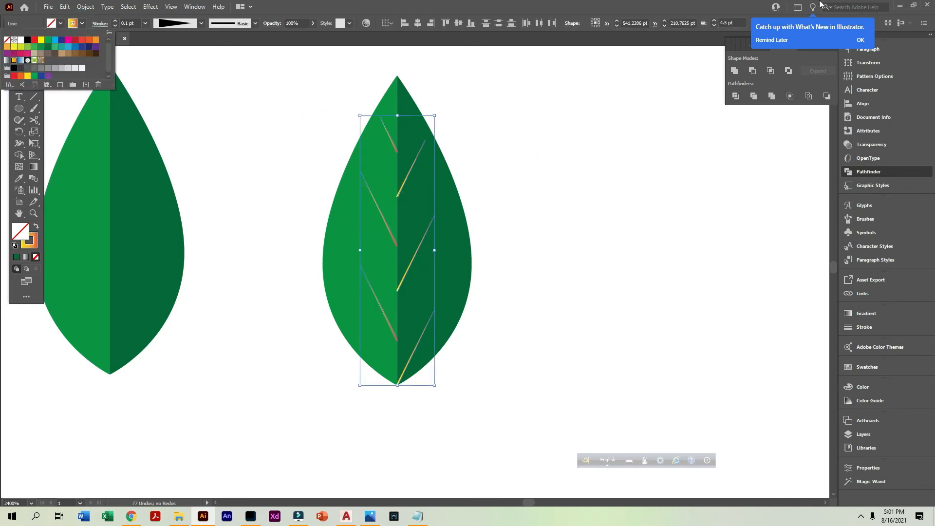
click(32, 250)
click(855, 314)
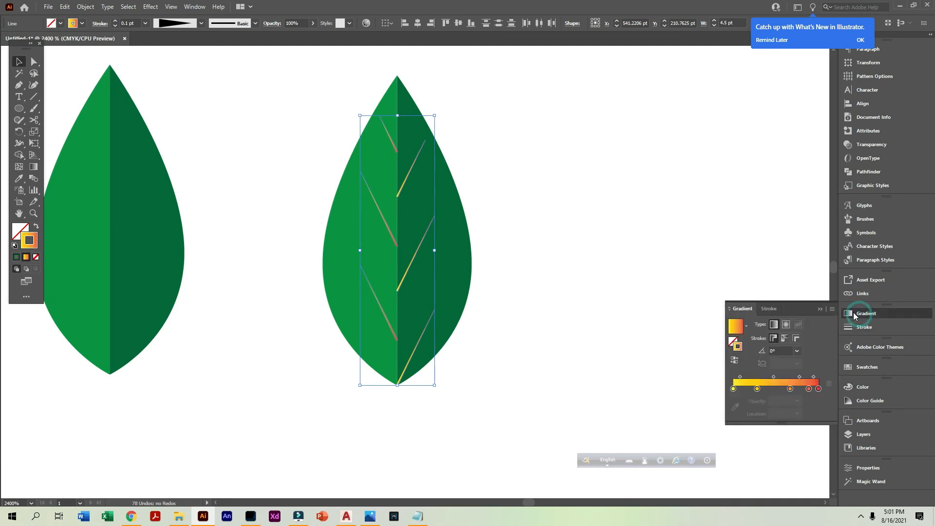
Remove the intermediate stops from the veins' gradient and color the end stop with the dark green sampled from the leaf's right half
drag(758, 389, 765, 422)
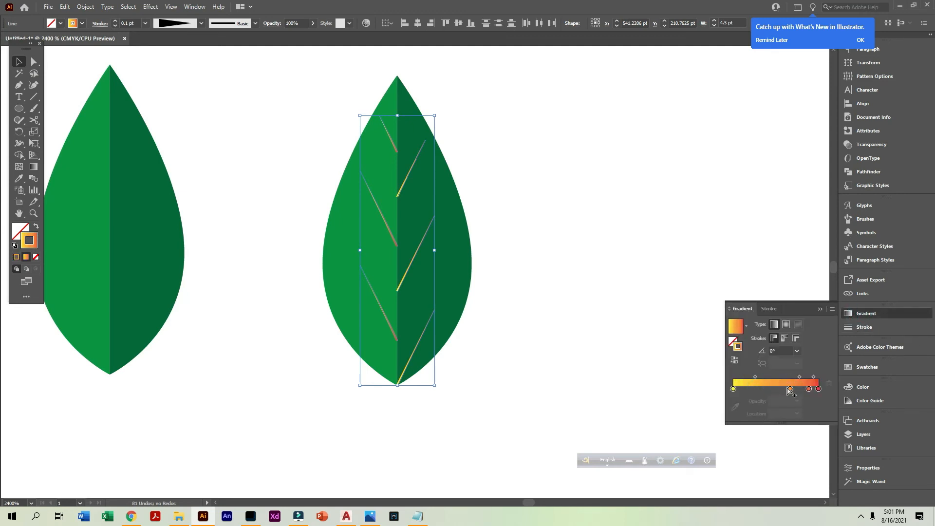
drag(808, 389, 814, 433)
double_click(818, 389)
click(736, 407)
click(735, 408)
click(451, 247)
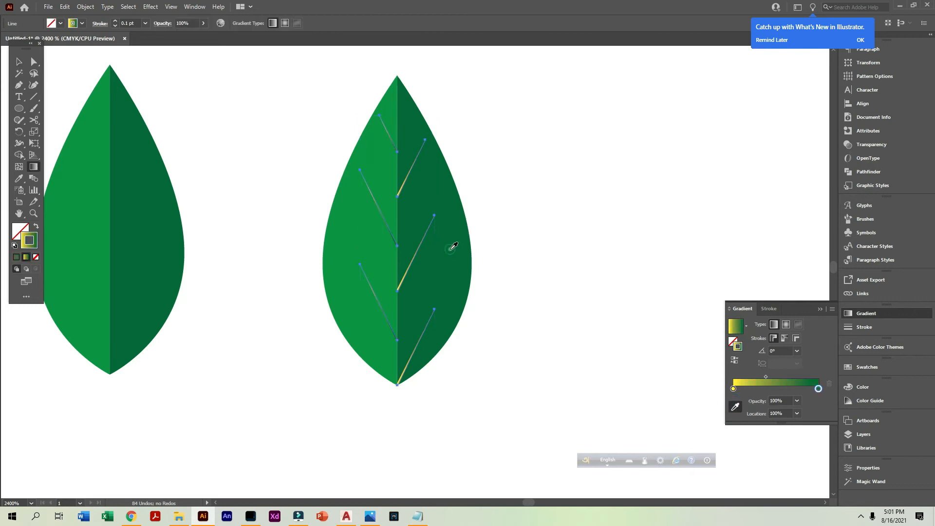
Color the start stop of the veins' gradient with the lighter green sampled from the leaf
double_click(733, 389)
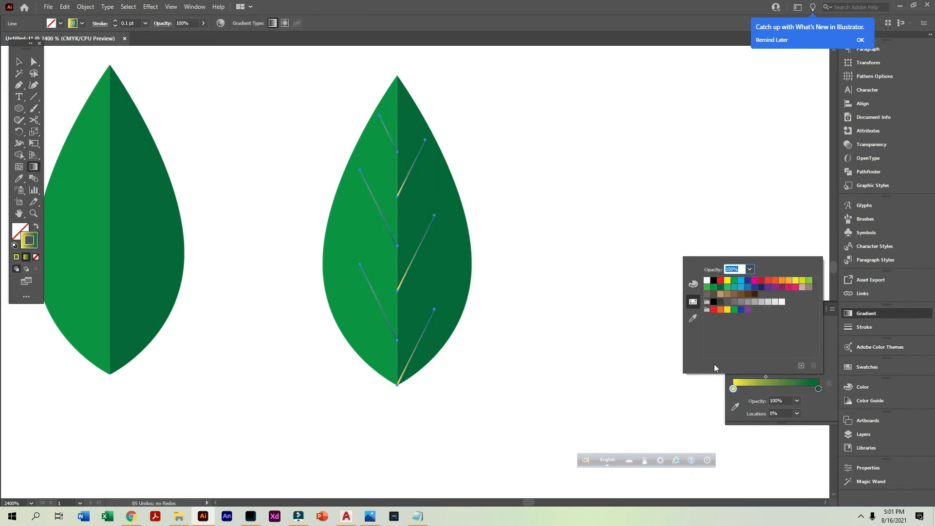
click(692, 318)
click(459, 271)
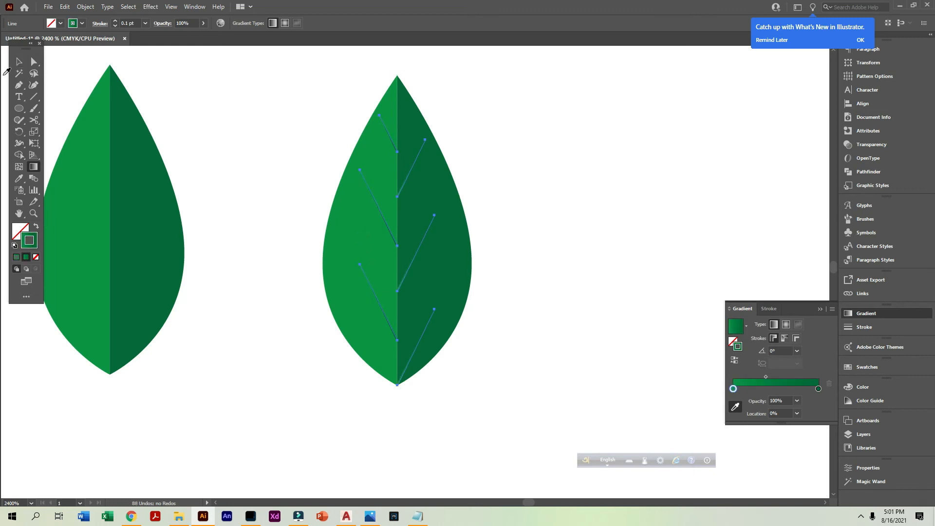
click(18, 61)
click(197, 108)
Unlock the locked halves of the veined leaf
alt+click(429, 253)
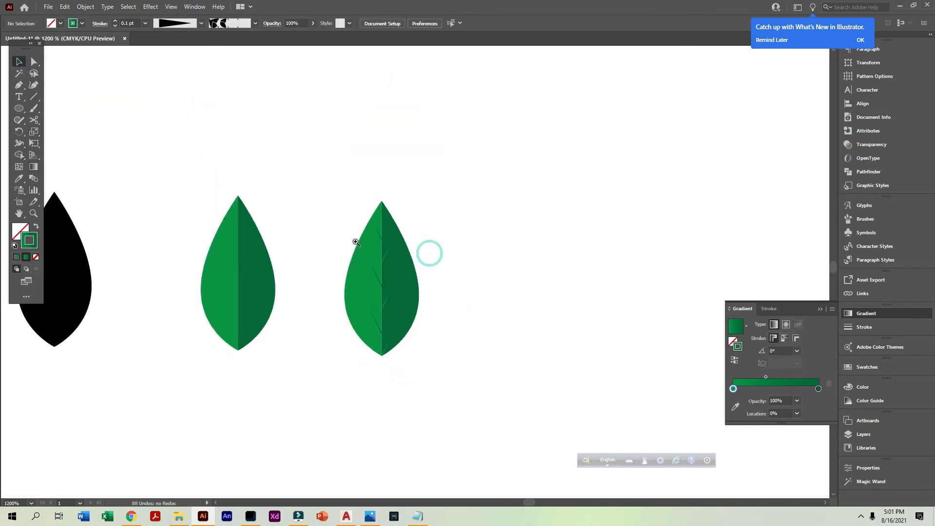
drag(488, 426, 489, 426)
alt+click(425, 315)
alt+click(425, 315)
alt+click(425, 315)
alt+click(425, 315)
drag(455, 282, 558, 386)
drag(539, 375, 434, 187)
key(ctrl+alt+2)
Draw a vertical midrib from the veined leaf's bottom tip to its top tip with a solid green 0.1 pt stroke
drag(357, 185, 525, 373)
drag(651, 425, 524, 382)
click(26, 97)
drag(439, 303, 441, 115)
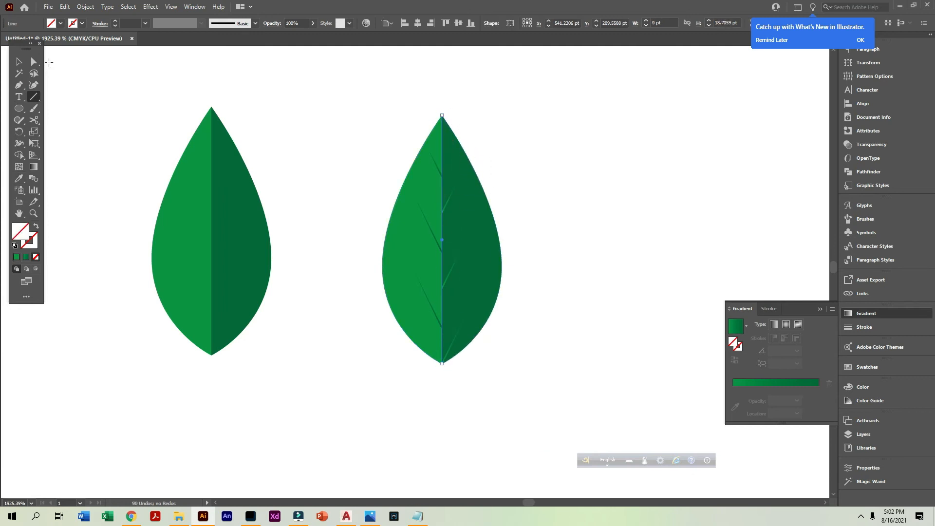
click(15, 257)
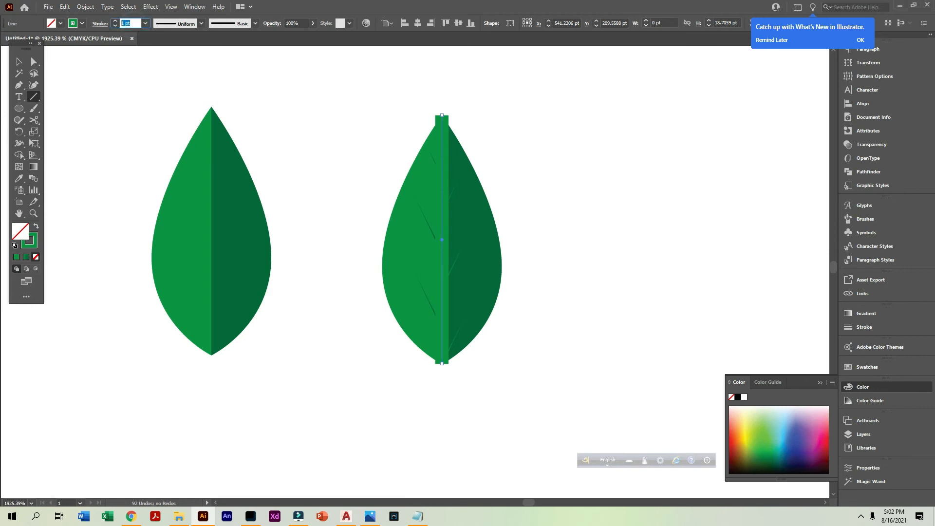
text(0.1)
key(Return)
click(19, 61)
click(362, 81)
Inspect the veins and midrib of the green leaf up close
drag(362, 79, 558, 377)
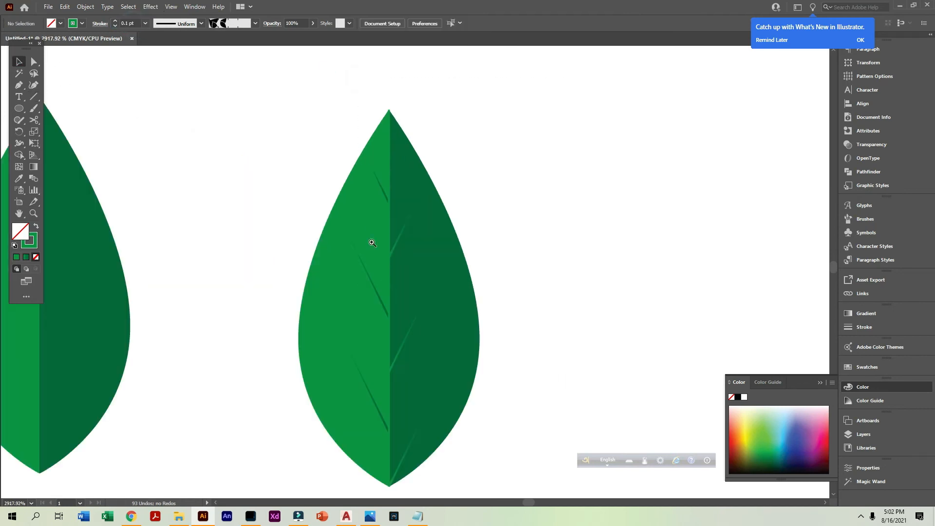
drag(371, 238, 473, 308)
ctrl+alt+click(388, 361)
ctrl+alt+click(388, 360)
ctrl+alt+click(388, 361)
ctrl+alt+click(388, 361)
ctrl+alt+click(388, 361)
drag(421, 263, 379, 409)
drag(506, 380, 332, 119)
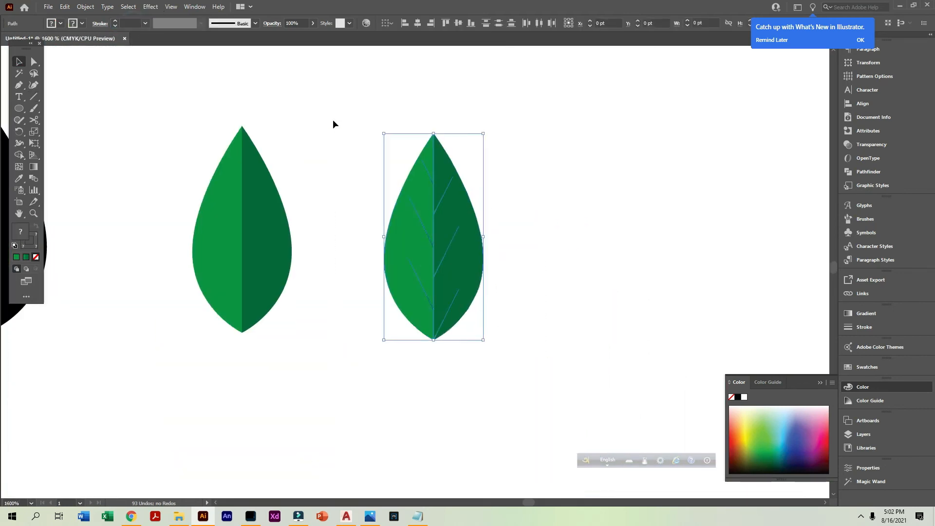
ctrl+click(463, 357)
Draw a green arc about 2.6 pt wide and tall below the veined leaf with the Arc tool and reflect it
ctrl+click(465, 289)
drag(32, 101, 64, 107)
mouse_move(392, 279)
mouse_down()
mouse_move(557, 259)
mouse_move(419, 219)
mouse_move(448, 222)
mouse_up()
right_click(416, 234)
mouse_move(460, 395)
click(551, 436)
click(474, 320)
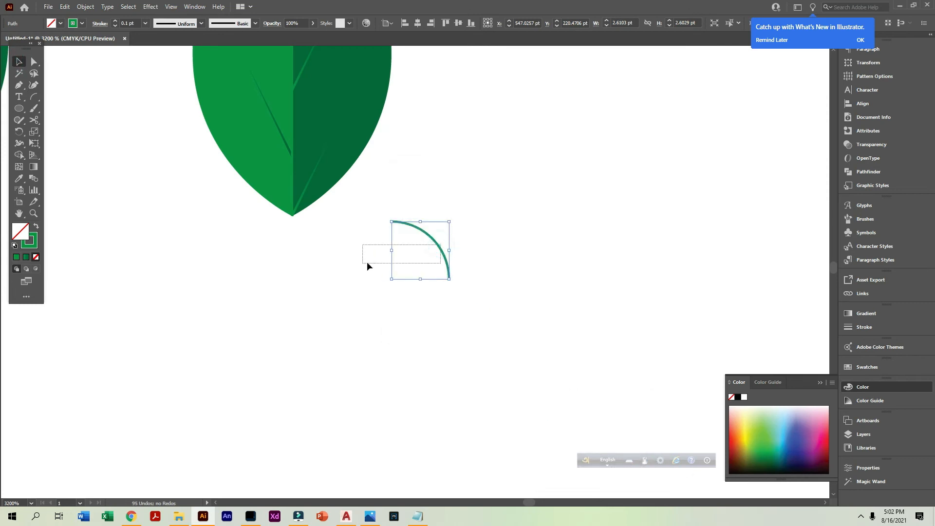
Move the arc to the veined leaf's bottom tip and reflect it to curve the opposite way
mouse_move(337, 242)
mouse_down()
mouse_move(347, 249)
mouse_move(334, 235)
mouse_up()
right_click(333, 233)
mouse_move(391, 399)
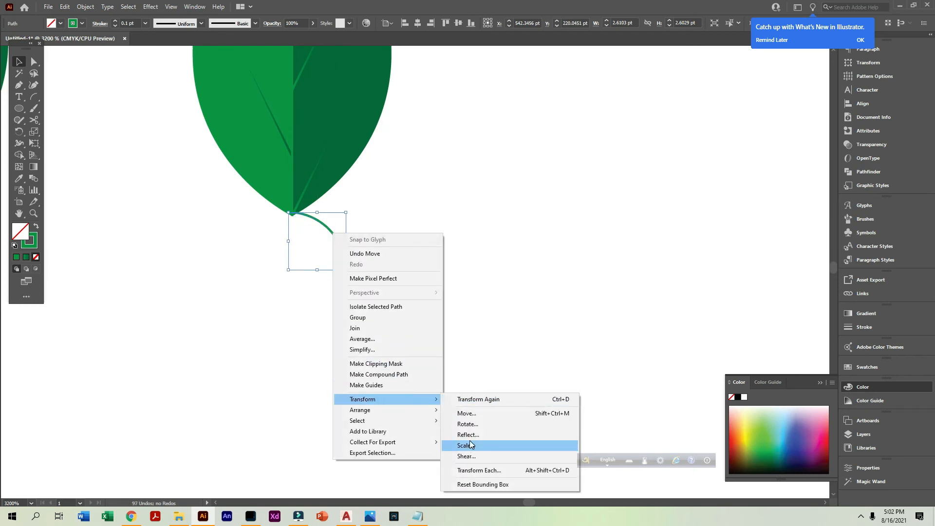
click(467, 434)
click(474, 319)
Resize the arc to about 1.97 by 2.43 pt and align its upper end with the leaf's bottom tip as a stem
drag(345, 213, 289, 214)
click(340, 240)
drag(348, 293, 348, 293)
click(373, 160)
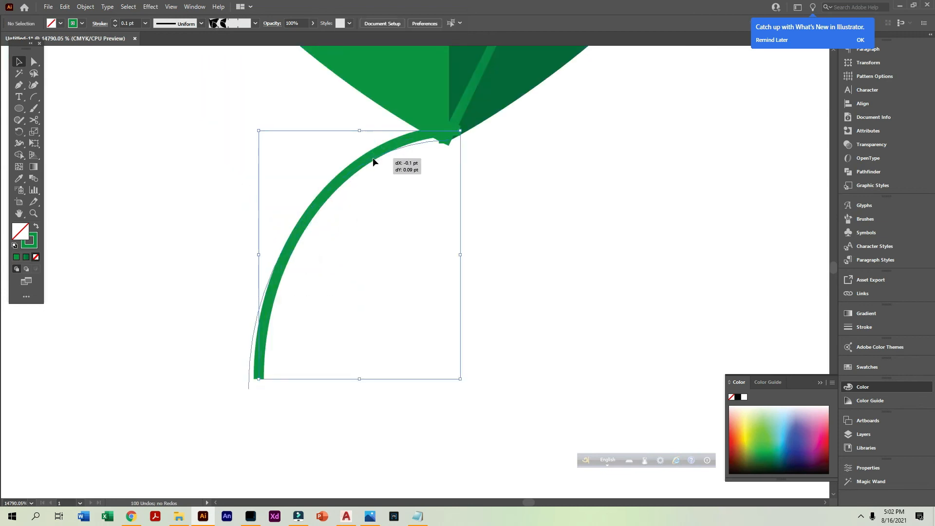
click(400, 166)
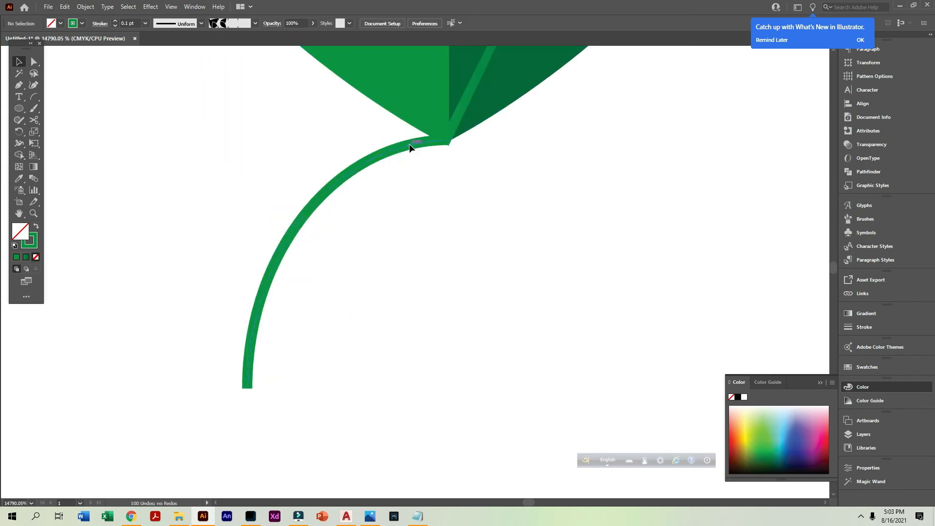
Apply the tapered width profile to the stem and reverse its path direction so it thins away from the leaf
click(409, 144)
click(201, 24)
click(178, 103)
right_click(308, 244)
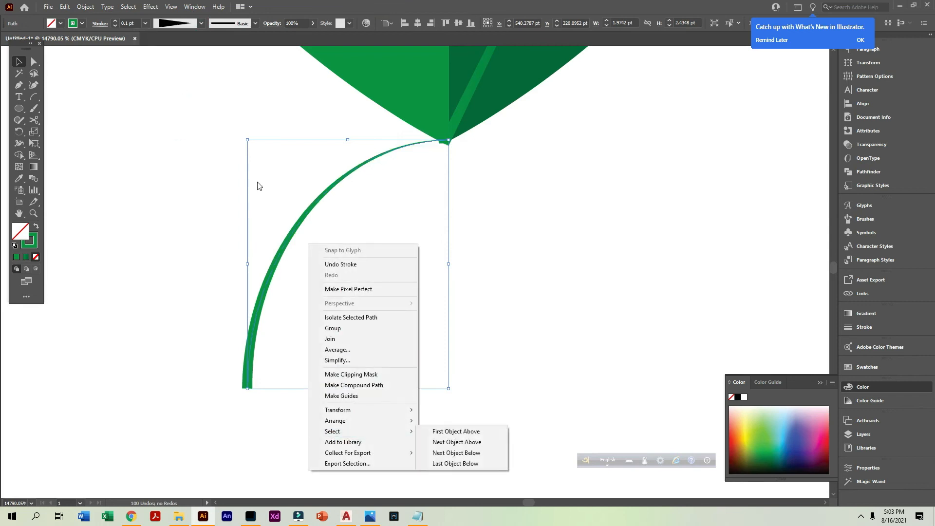
click(85, 6)
mouse_move(98, 235)
click(247, 274)
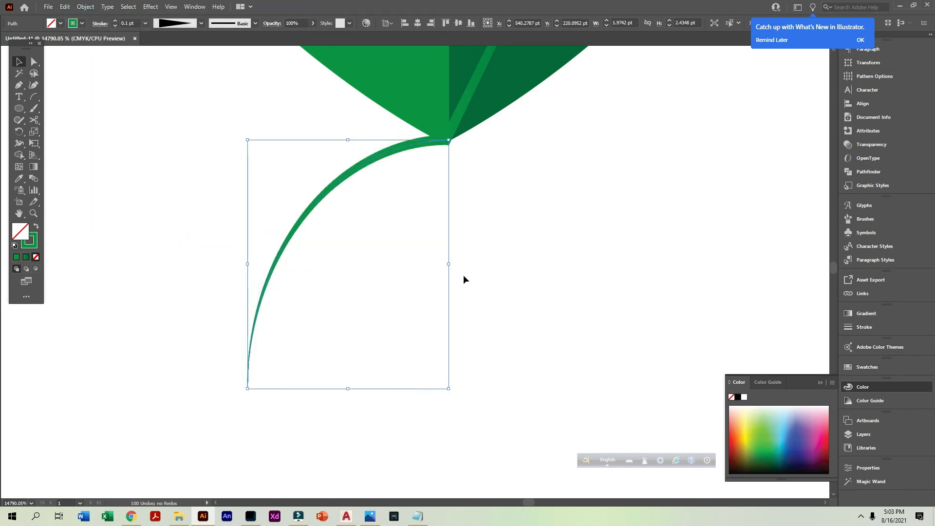
Reflect the stem arc to curve the other way and realign its thick end with the leaf's bottom tip
right_click(415, 281)
mouse_move(412, 416)
click(512, 396)
click(470, 320)
drag(347, 173, 535, 173)
drag(455, 140, 453, 138)
Narrow the stem arc to about 1.27 pt wide
ctrl+click(528, 210)
ctrl+alt+click(467, 258)
ctrl+alt+click(403, 283)
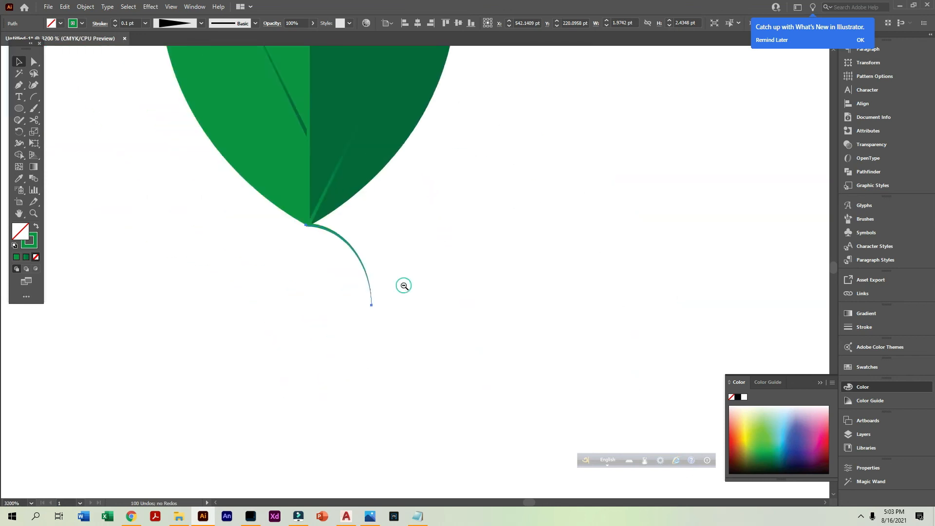
ctrl+alt+click(403, 277)
ctrl+alt+click(414, 263)
ctrl+click(427, 255)
ctrl+click(427, 255)
drag(341, 359, 317, 370)
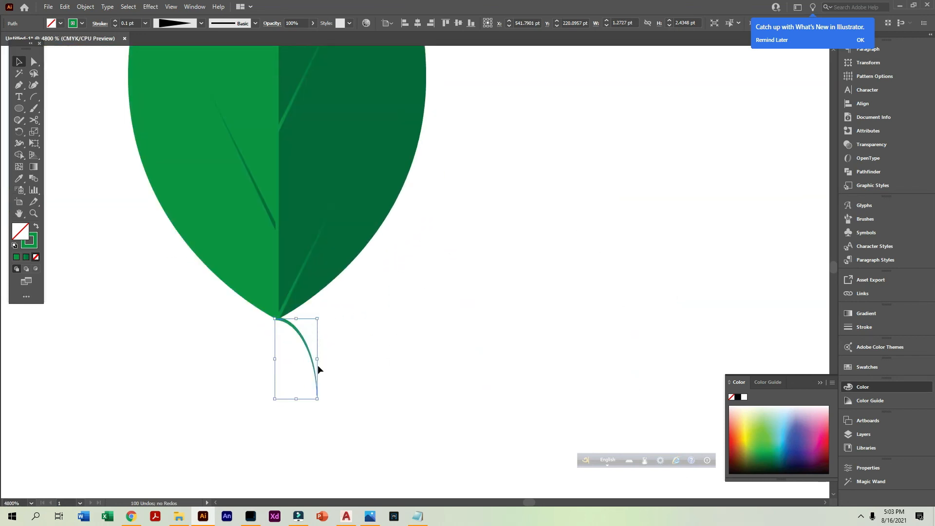
Delete the arc stem and draw a gently curved replacement path with the Pen tool beside the leaf's bottom tip
key(Delete)
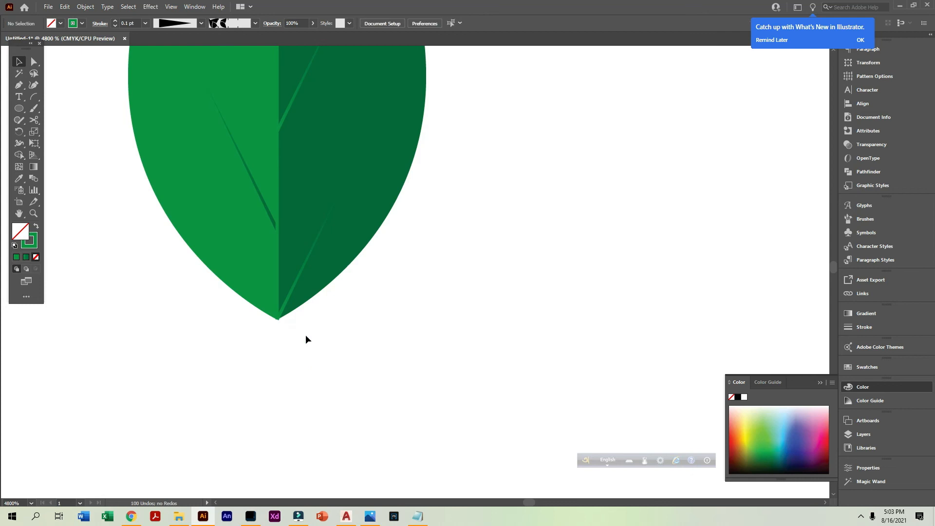
click(395, 286)
drag(402, 425, 425, 447)
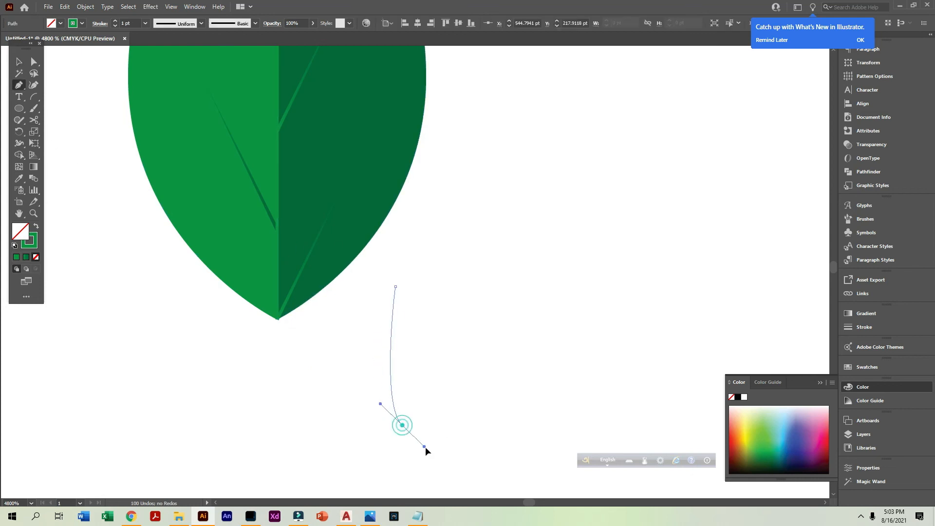
drag(442, 485, 442, 485)
click(461, 349)
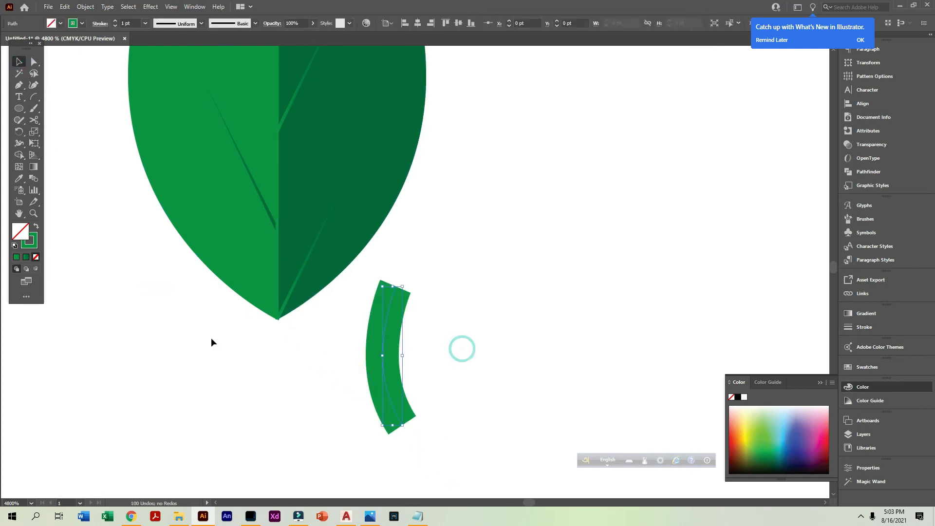
Set the new stem's stroke weight to 0.1 pt and apply the tapered width profile
text(0.1)
key(Return)
click(191, 22)
click(174, 104)
Move the tapered stem onto the veined leaf's bottom tip and raise its stroke weight to 0.2 pt
drag(394, 303, 277, 327)
click(386, 324)
scroll(386, 325, down, 5)
drag(509, 212, 455, 343)
drag(488, 372, 345, 173)
drag(425, 329, 388, 313)
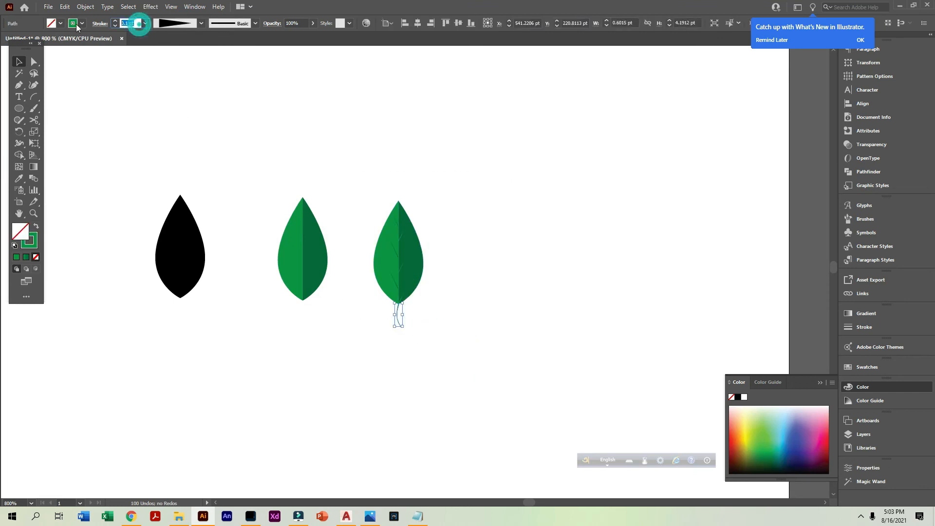
Group the veined leaf with its stem, and group the plain two-tone leaf separately
drag(447, 364, 368, 176)
key(ctrl+g)
drag(305, 333, 267, 183)
key(ctrl+g)
Duplicate the grouped veined leaf and place the copy beside the original
drag(372, 222, 369, 214)
drag(405, 268, 483, 138)
drag(493, 116, 583, 294)
drag(611, 92, 590, 244)
drag(299, 224, 467, 246)
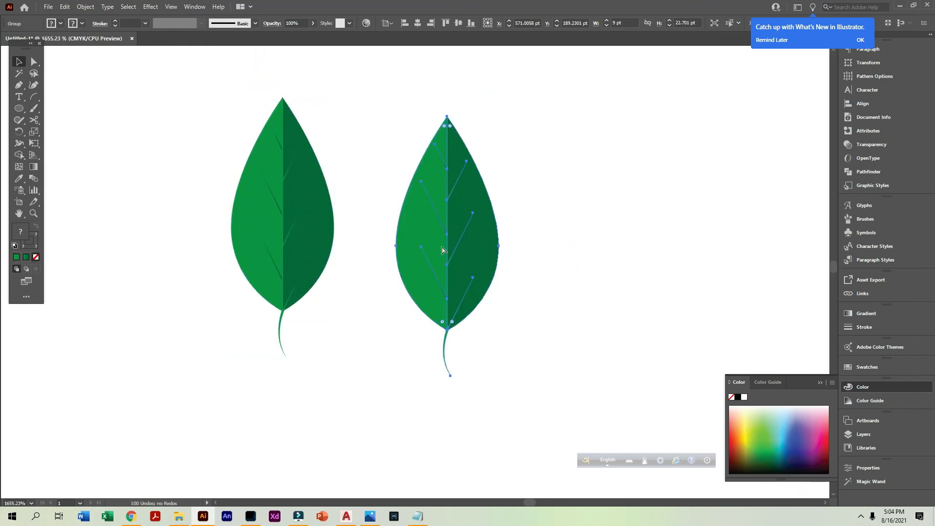
Rotate the copied veined leaf by 45°
ctrl+alt+click(407, 313)
ctrl+alt+click(408, 314)
drag(344, 166, 189, 343)
click(438, 183)
ctrl+click(495, 182)
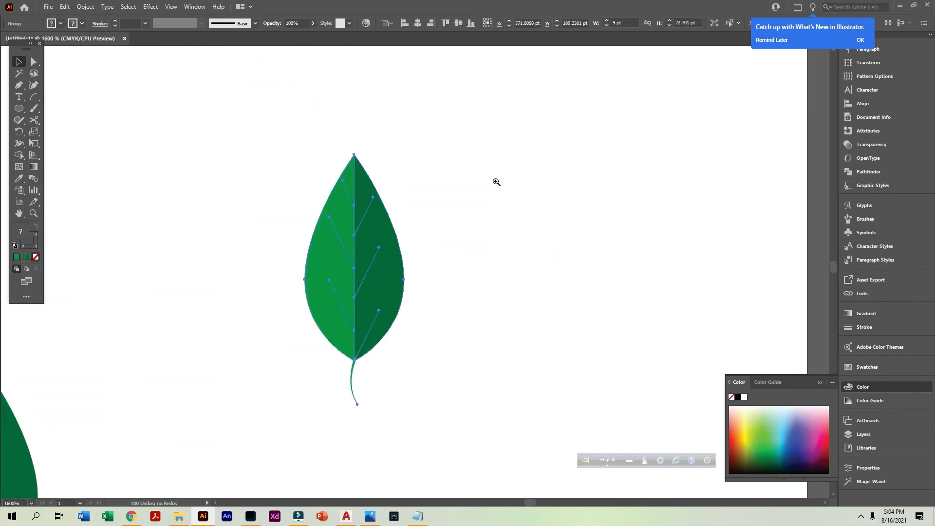
click(497, 181)
right_click(257, 255)
mouse_move(302, 368)
click(386, 389)
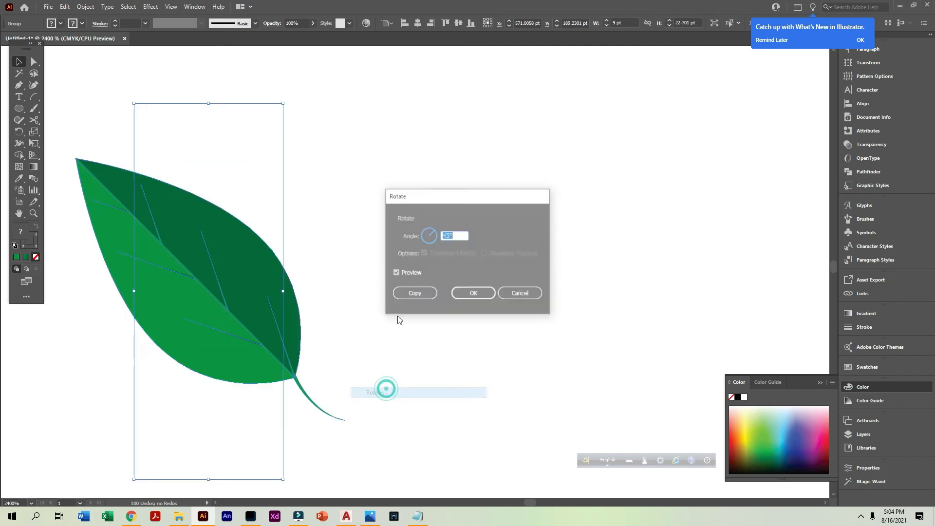
click(472, 292)
Reflect a copy of the rotated leaf across the vertical axis and move it to overlap the first as a V-shaped pair
right_click(217, 247)
click(349, 391)
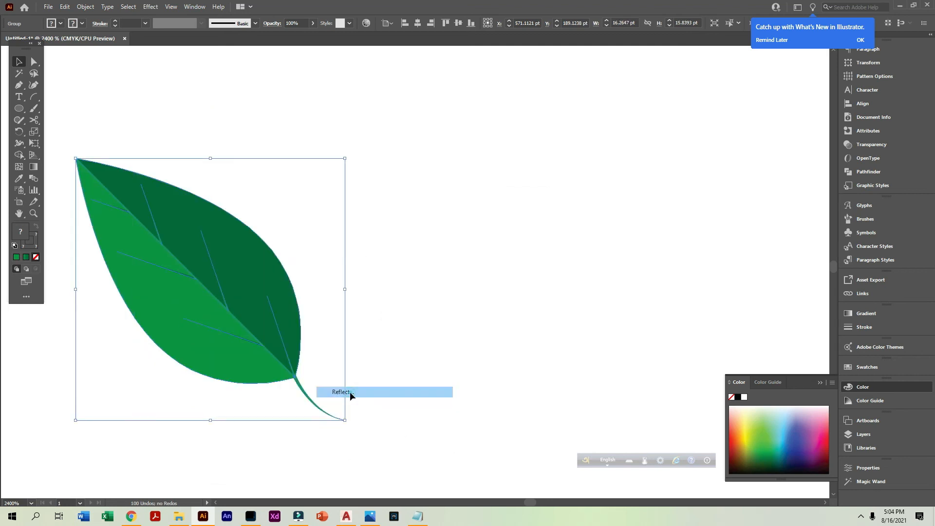
click(420, 319)
drag(214, 294, 287, 301)
drag(199, 360, 319, 410)
drag(364, 172, 335, 196)
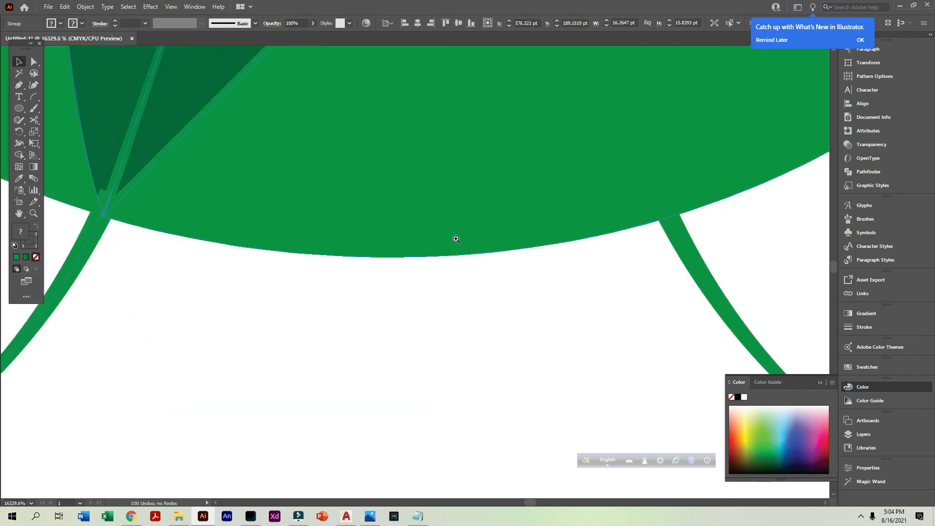
ctrl+alt+click(576, 274)
ctrl+alt+click(576, 273)
ctrl+alt+click(576, 273)
ctrl+alt+click(576, 274)
ctrl+alt+click(576, 274)
ctrl+alt+click(576, 273)
drag(197, 290, 555, 324)
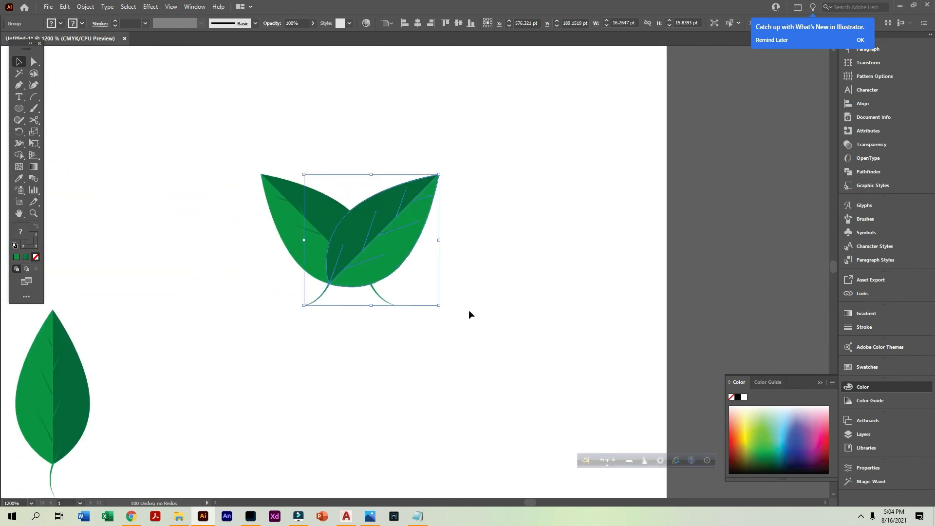
click(393, 335)
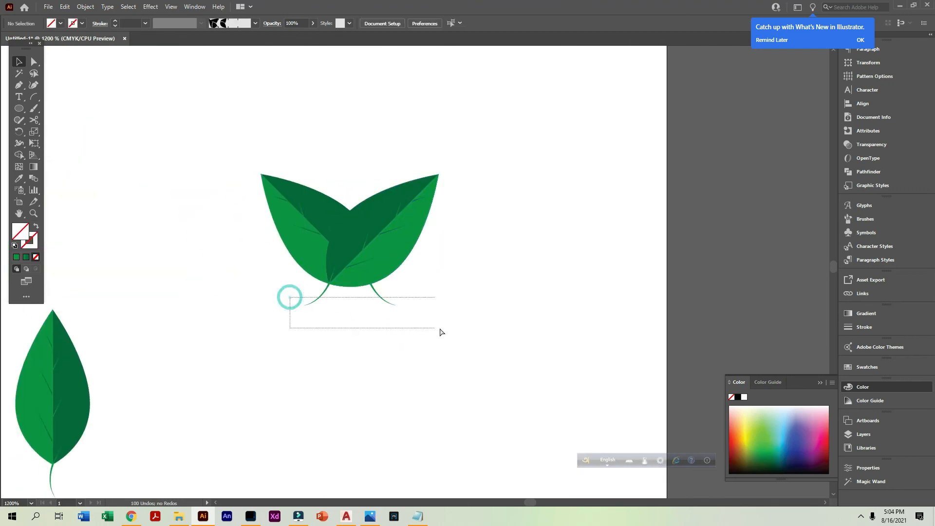
drag(440, 330, 439, 329)
right_click(339, 303)
mouse_move(392, 443)
click(475, 395)
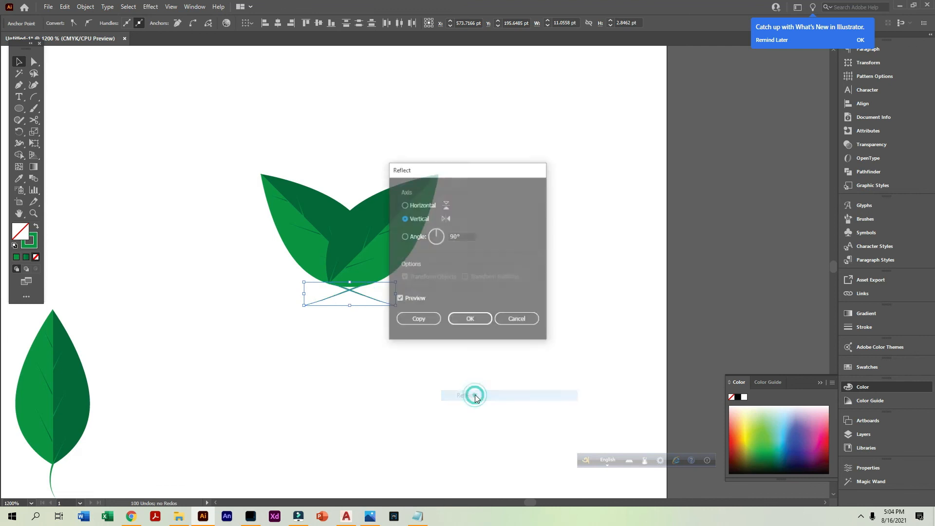
click(516, 319)
Ungroup both overlapping leaves so their stems can be edited separately
click(438, 306)
click(367, 257)
right_click(289, 232)
click(471, 482)
click(393, 263)
right_click(402, 307)
click(439, 387)
click(405, 323)
right_click(383, 268)
click(352, 312)
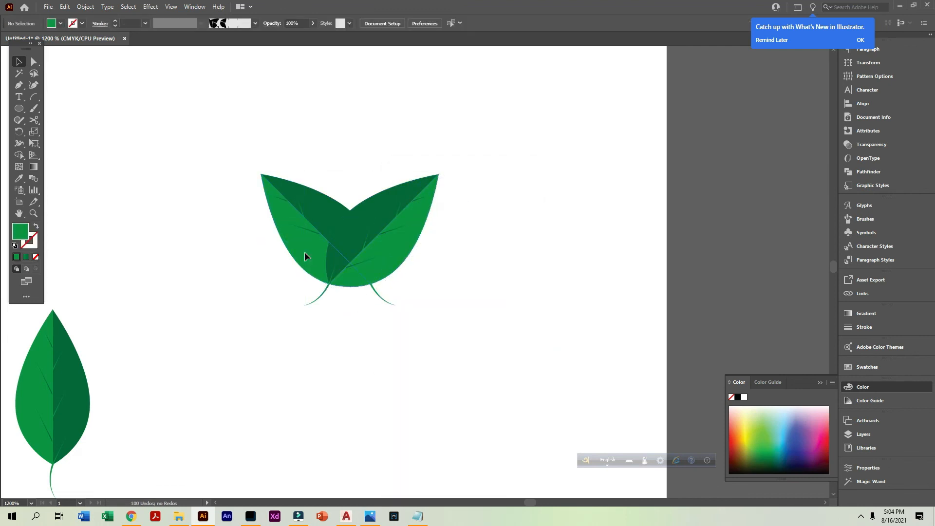
right_click(305, 253)
click(348, 335)
click(352, 323)
Try to reflect both stems together across the vertical axis
drag(352, 323, 273, 295)
right_click(355, 335)
click(399, 279)
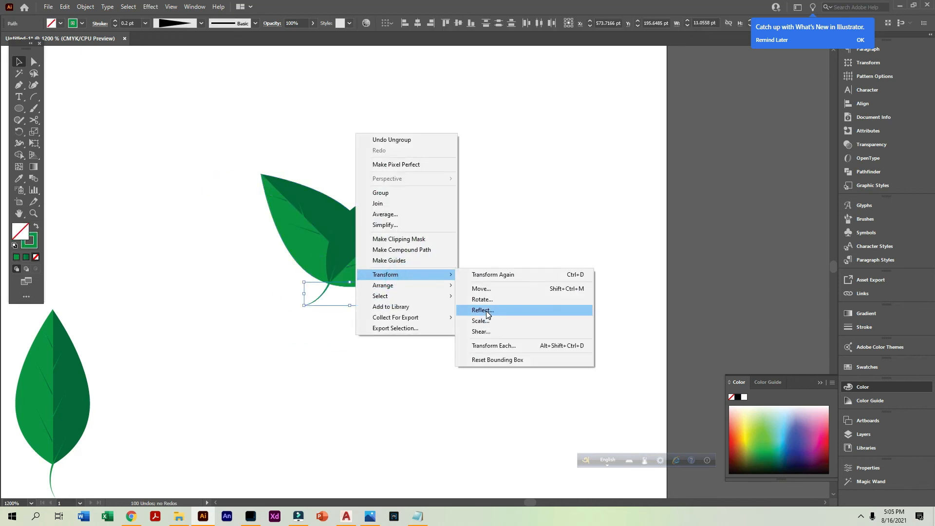
click(486, 311)
click(471, 320)
scroll(384, 335, up, 5)
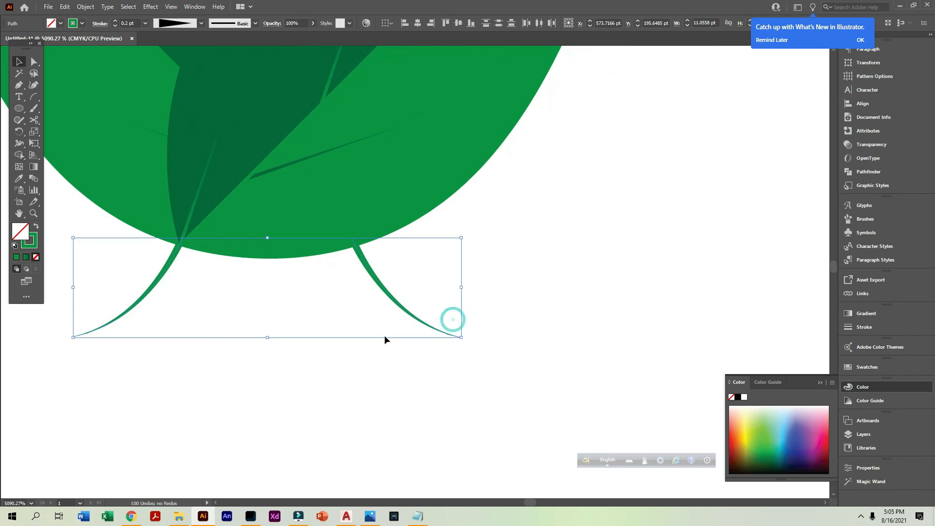
Reflect the right-hand stem and rotate it so it arches outward and down from the leaf pair's base
click(398, 299)
right_click(394, 299)
mouse_move(463, 239)
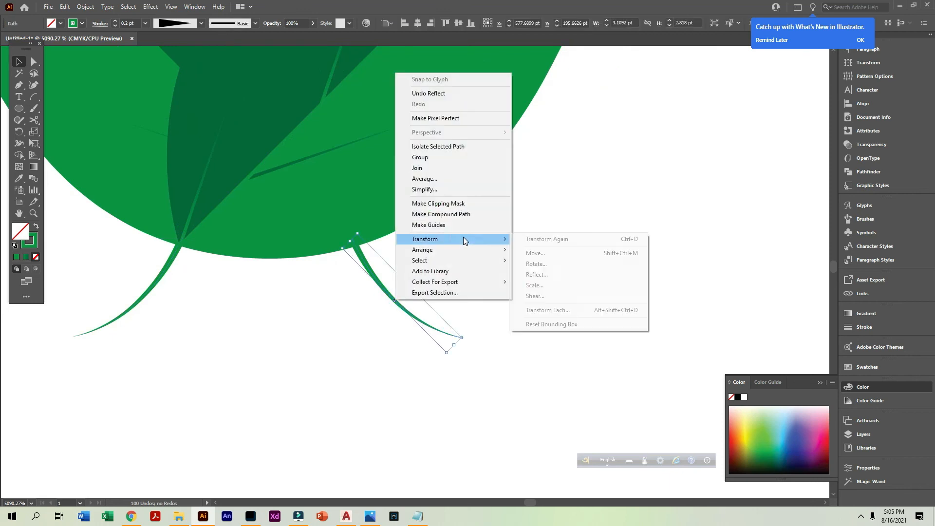
click(537, 274)
click(466, 317)
drag(477, 250, 370, 217)
scroll(406, 325, left, 3)
Reflect the left-hand stem and rotate it to mirror the other one, about 2.6 by 3.29 pt
click(307, 313)
right_click(317, 319)
mouse_move(359, 256)
click(480, 296)
click(463, 320)
drag(243, 238, 327, 266)
drag(304, 231, 389, 295)
Group the two-leaf pair with its stems and place a duplicate above the original
ctrl+alt+click(512, 366)
ctrl+alt+click(511, 364)
ctrl+alt+click(511, 363)
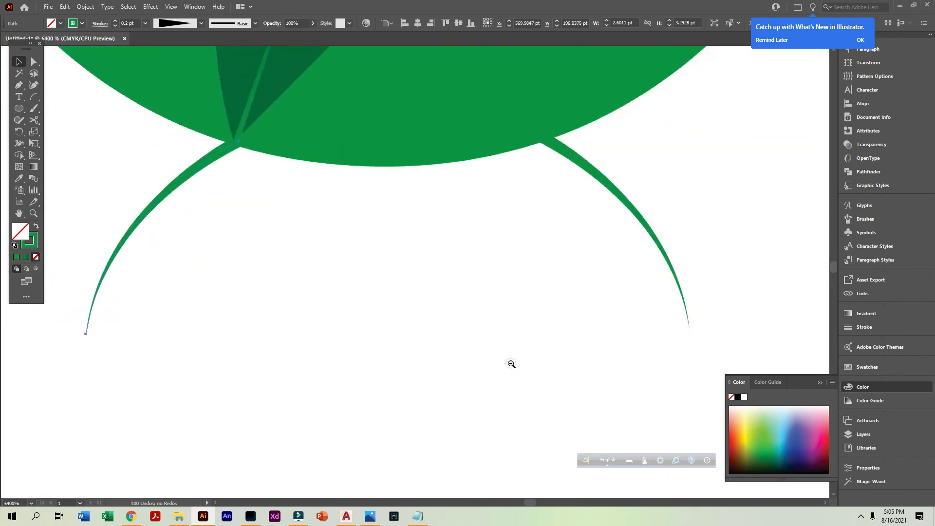
ctrl+alt+click(511, 364)
ctrl+alt+click(478, 295)
ctrl+alt+click(421, 241)
drag(450, 341, 282, 214)
ctrl+alt+click(394, 285)
ctrl+alt+click(398, 283)
drag(415, 263, 426, 141)
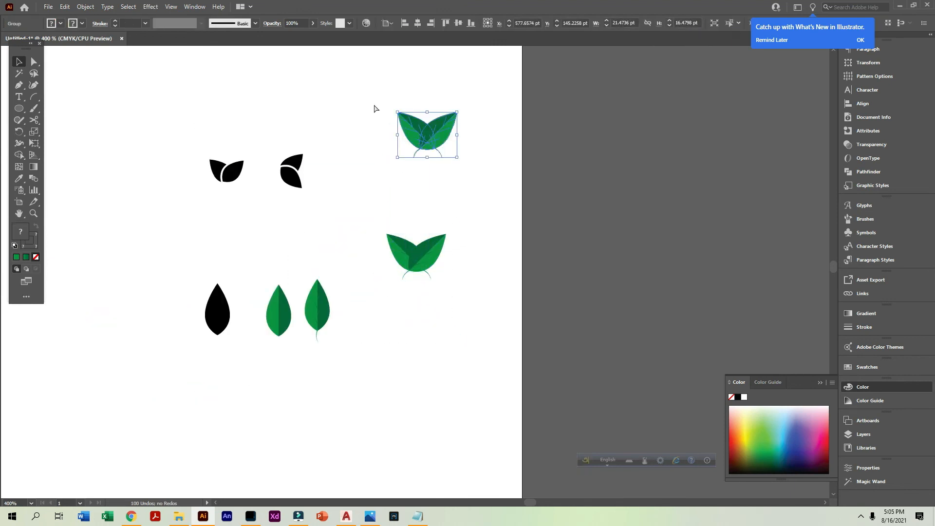
Rotate the duplicated leaf pair by 90° and scale it down to about 6.18 by 8.05 pt
drag(373, 86, 566, 207)
drag(375, 139, 380, 314)
drag(343, 226, 290, 228)
Try to create a pattern brush from the small rotated leaf pair
click(369, 263)
ctrl+alt+click(369, 310)
ctrl+alt+click(369, 310)
ctrl+alt+click(369, 311)
ctrl+alt+click(369, 311)
ctrl+alt+click(407, 243)
drag(472, 300, 393, 220)
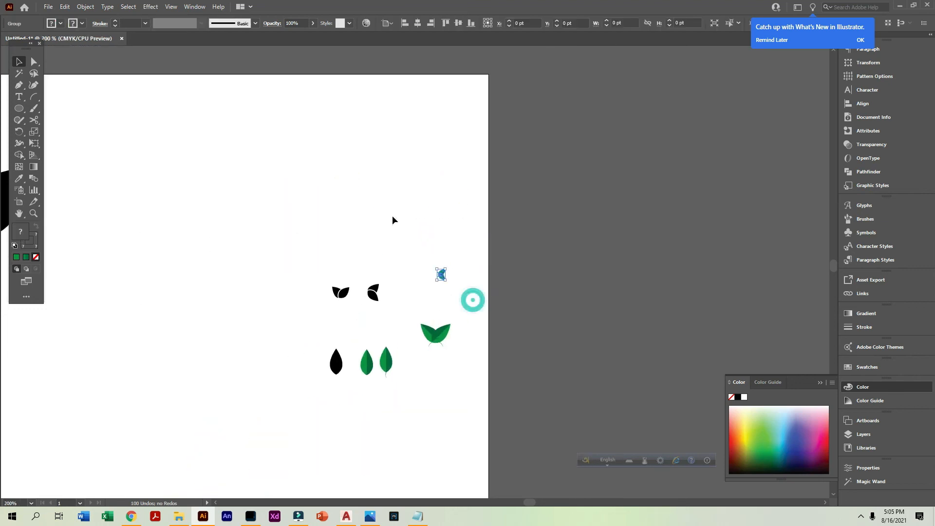
click(864, 220)
mouse_move(441, 274)
mouse_down()
mouse_move(686, 235)
mouse_move(750, 235)
mouse_up()
click(294, 239)
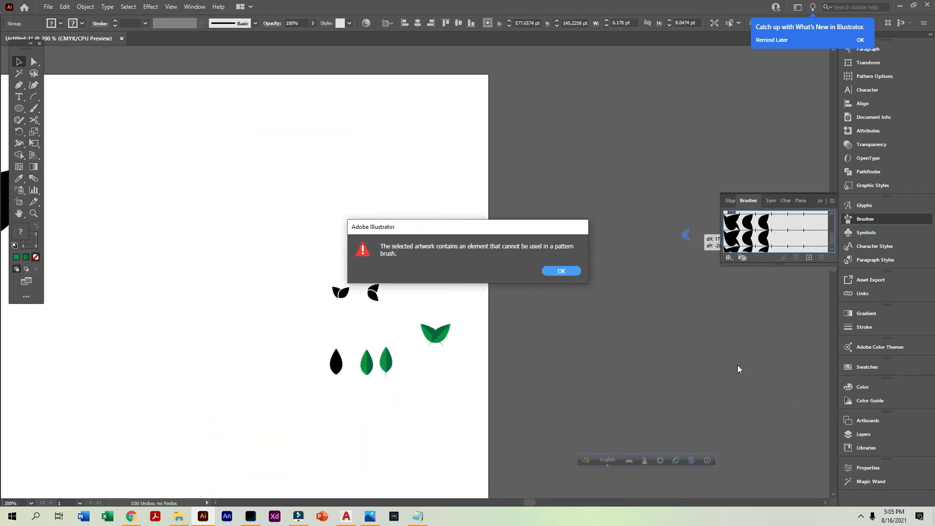
click(561, 271)
Expand the appearance of the rotated leaf pair and try again to make it a pattern brush
click(85, 7)
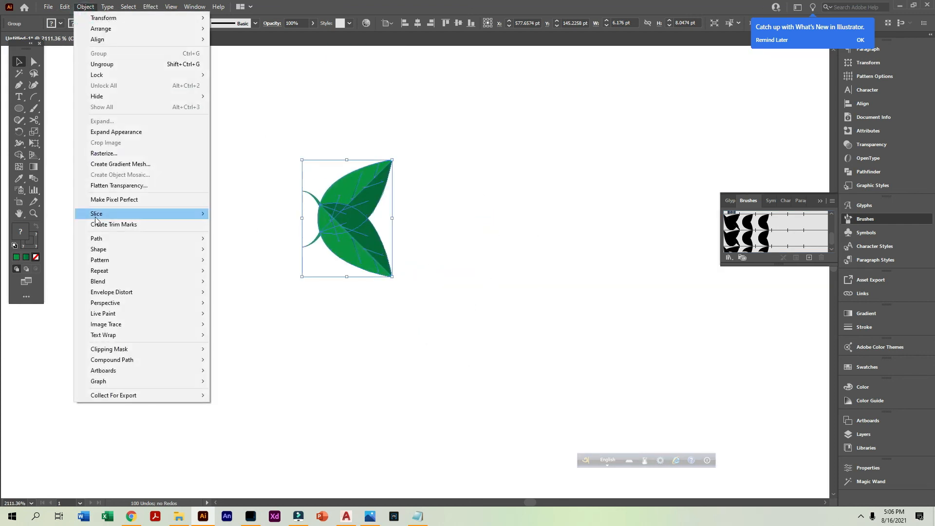
click(161, 129)
drag(357, 218, 743, 230)
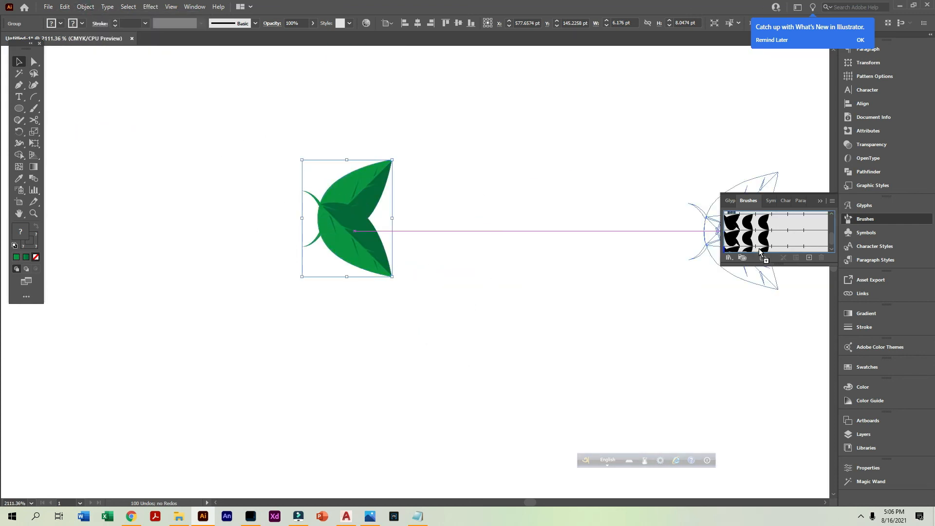
click(287, 240)
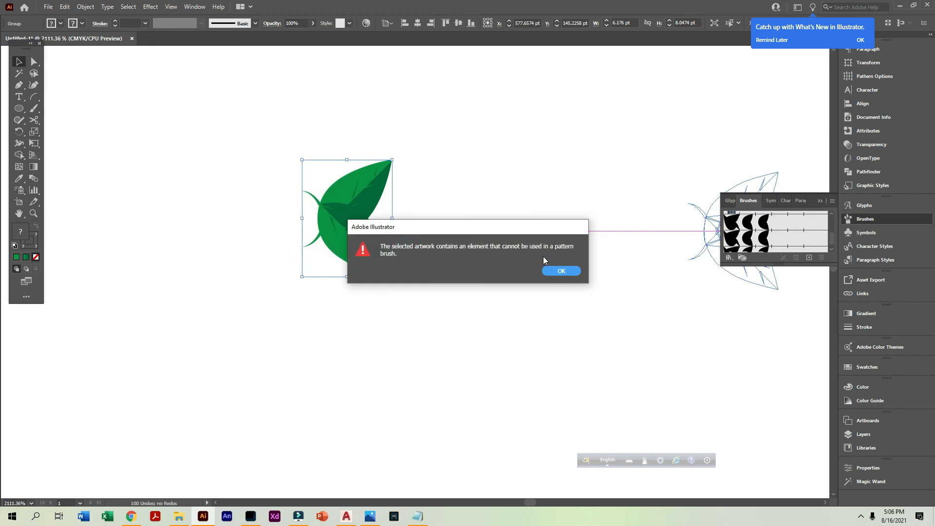
click(569, 271)
Expand the rotated leaf pair into plain paths and create a pattern brush from it with the default options
click(86, 7)
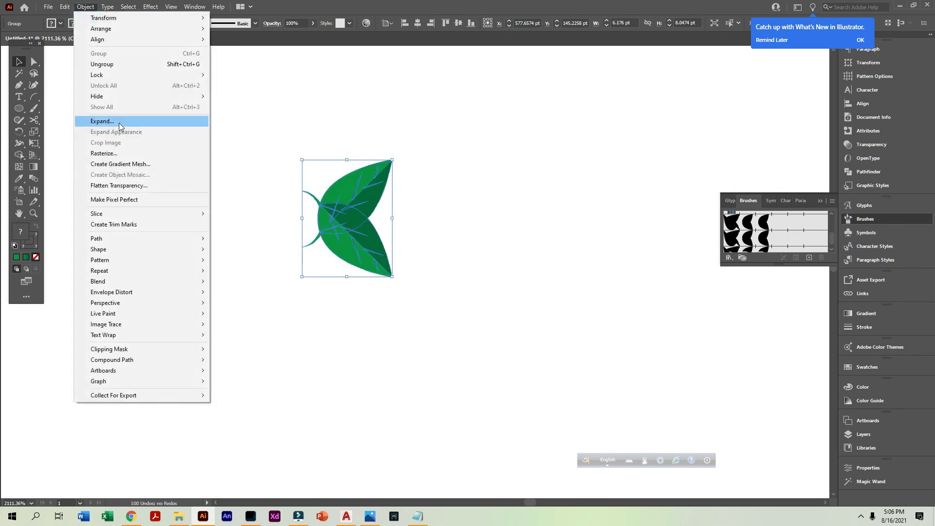
click(103, 121)
key(Return)
mouse_move(342, 231)
mouse_down()
mouse_move(687, 315)
mouse_move(799, 253)
mouse_up()
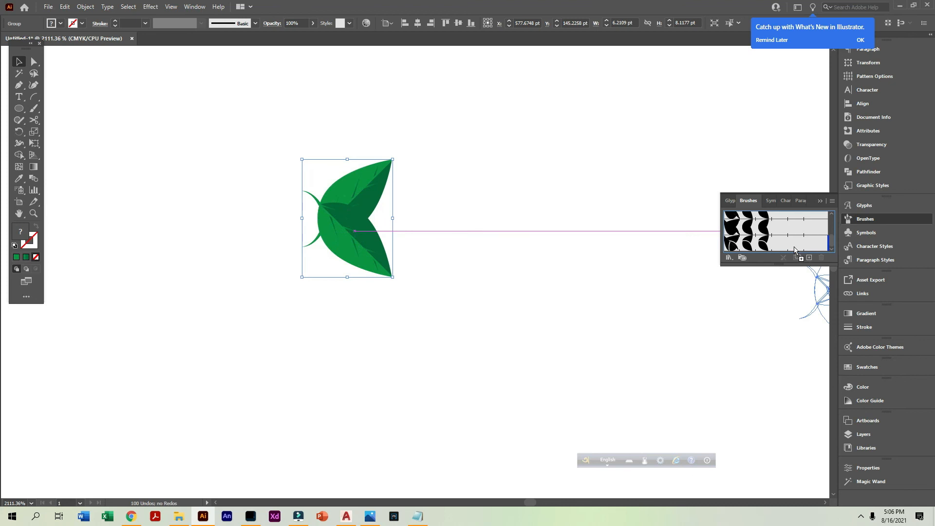
click(273, 217)
click(287, 240)
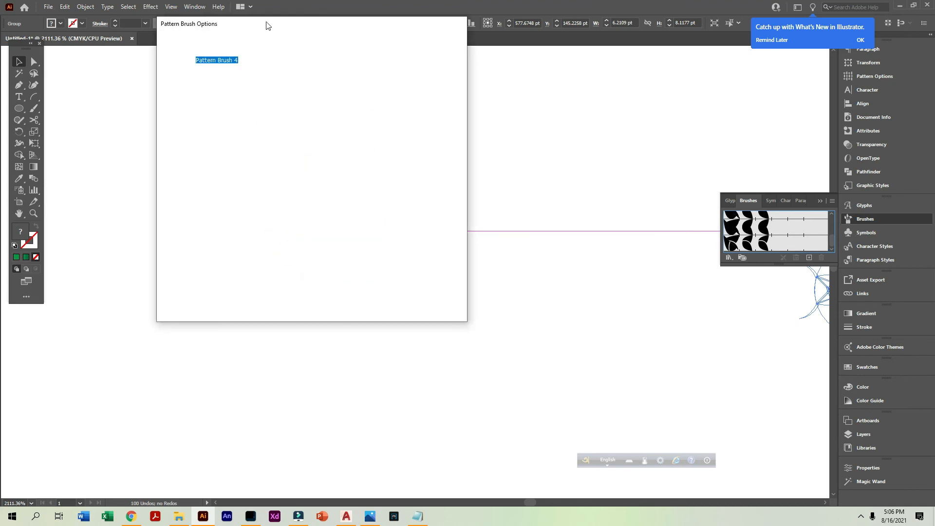
click(474, 359)
Duplicate the black laurel wreath into the empty area below and apply the new green leaf-pair brush to the copy
ctrl+alt+click(340, 325)
ctrl+alt+click(340, 325)
ctrl+alt+click(340, 325)
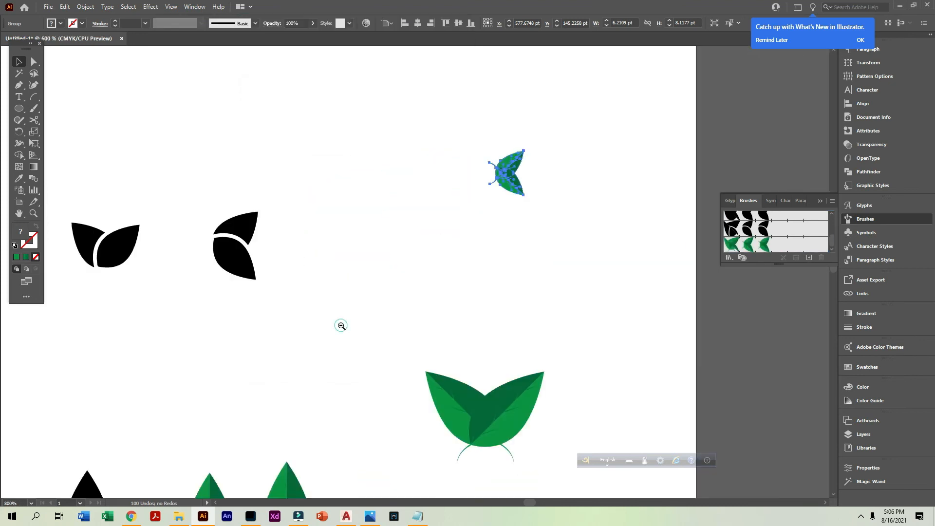
ctrl+alt+click(340, 325)
ctrl+alt+click(340, 324)
ctrl+alt+click(340, 325)
ctrl+alt+click(341, 324)
drag(202, 234, 410, 335)
click(763, 248)
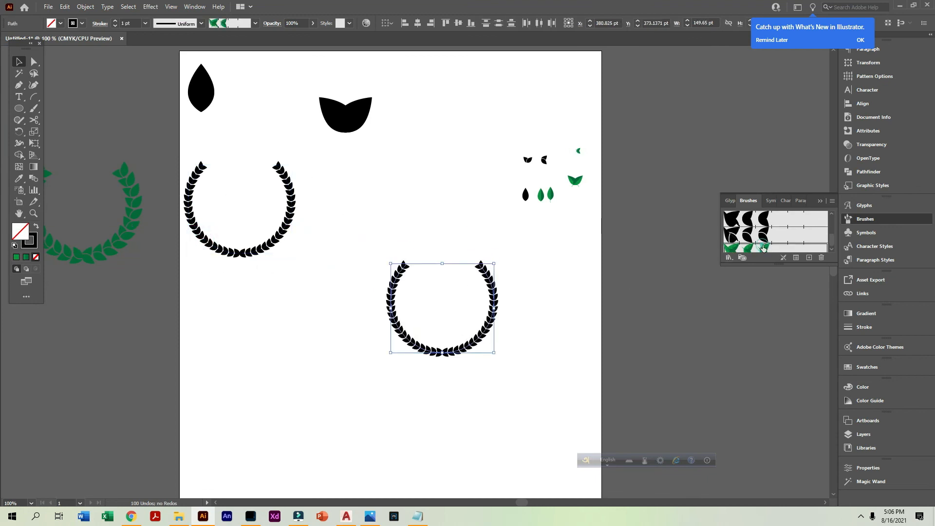
Set the green wreath's stroke weight to 3 pt and deselect it
click(114, 23)
drag(341, 230, 595, 475)
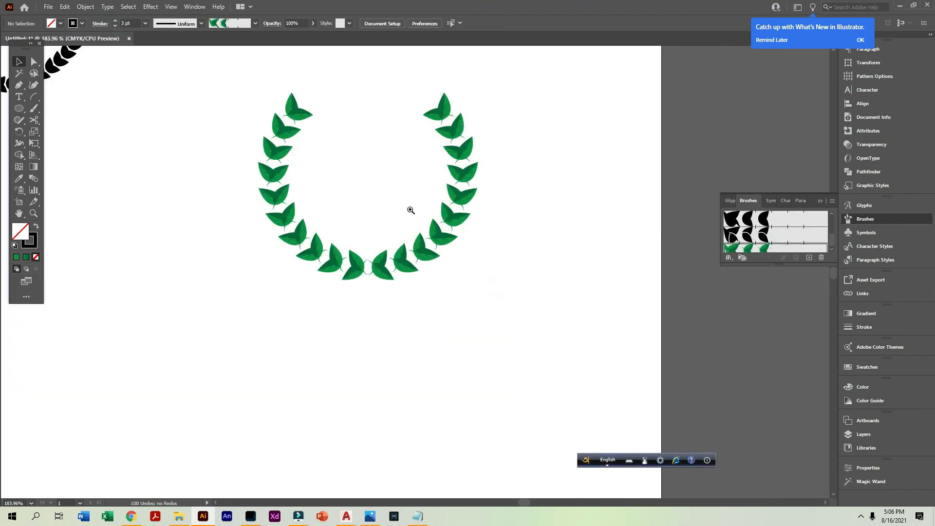
drag(451, 330, 380, 210)
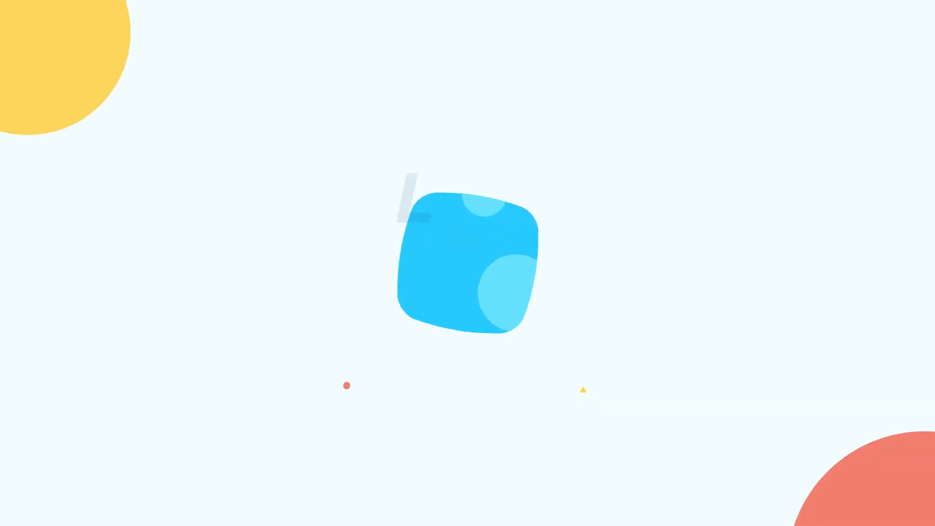